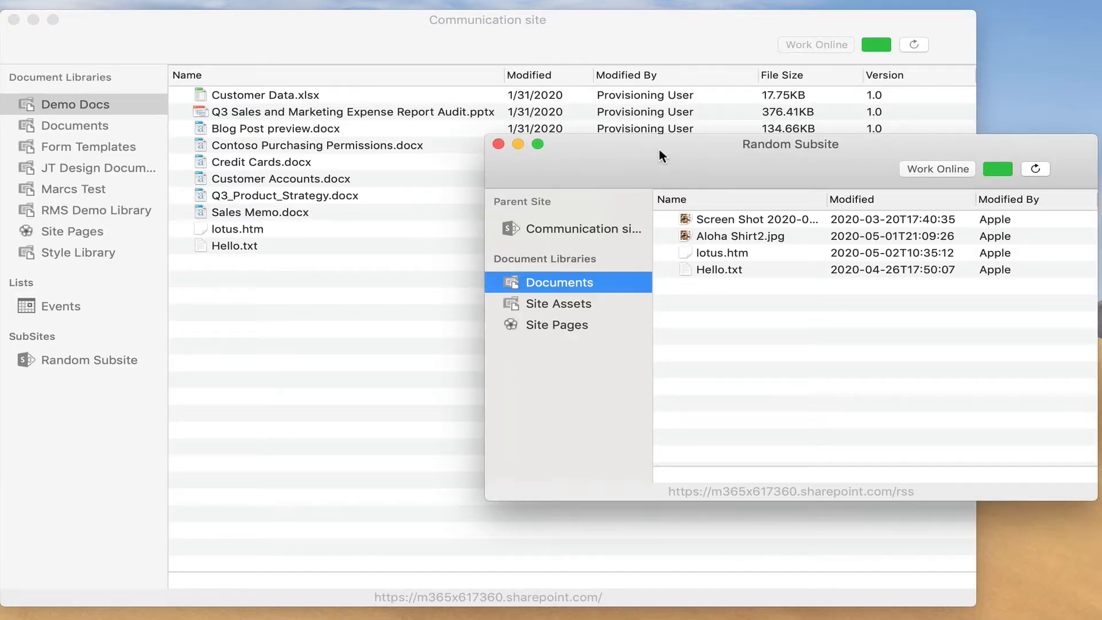
Step: Close the Random Subsite window, leaving the Communication site's Demo Docs library in view
left_click_drag(659, 149, 450, 184)
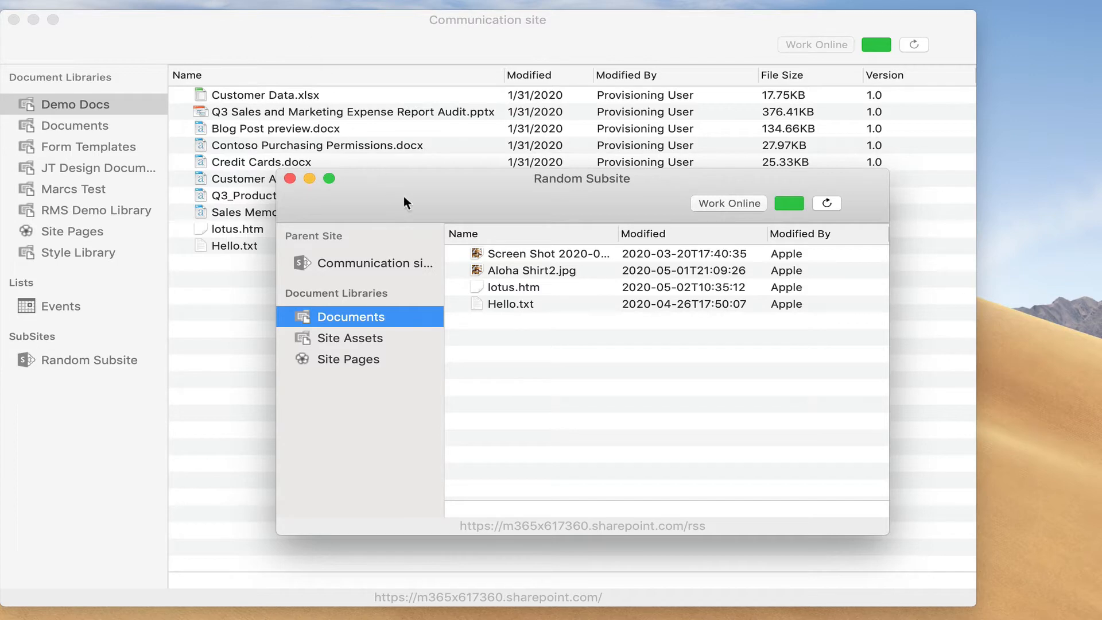
left_click(291, 178)
left_click_drag(304, 39, 313, 36)
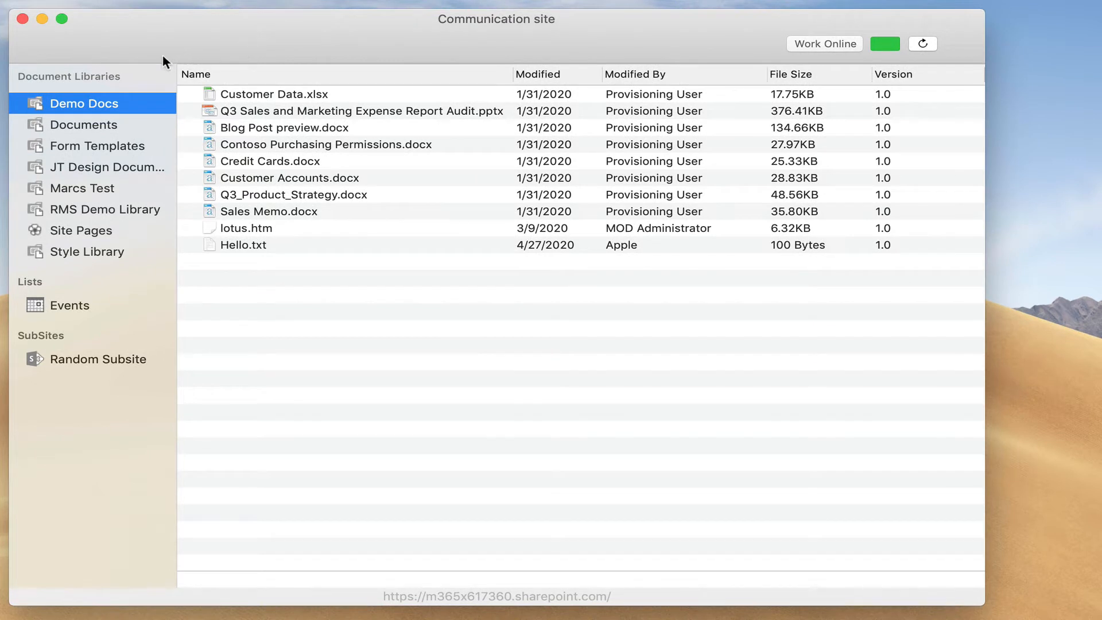
Step: Open Random Subsite from SubSites in its own window and move it to the right
double_click(73, 364)
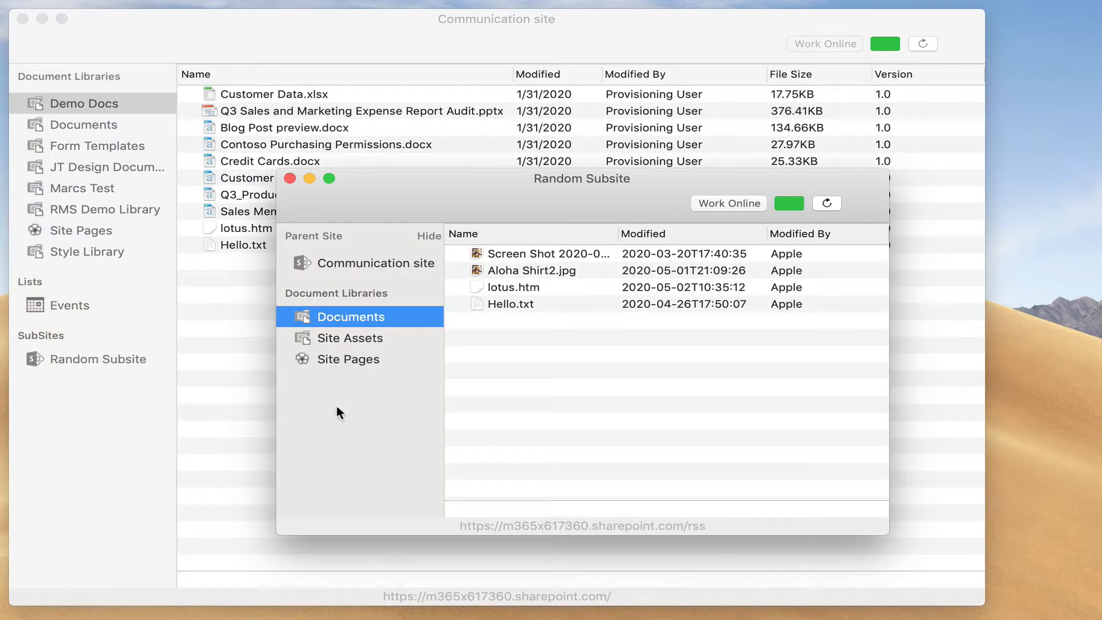
left_click_drag(489, 200, 452, 200)
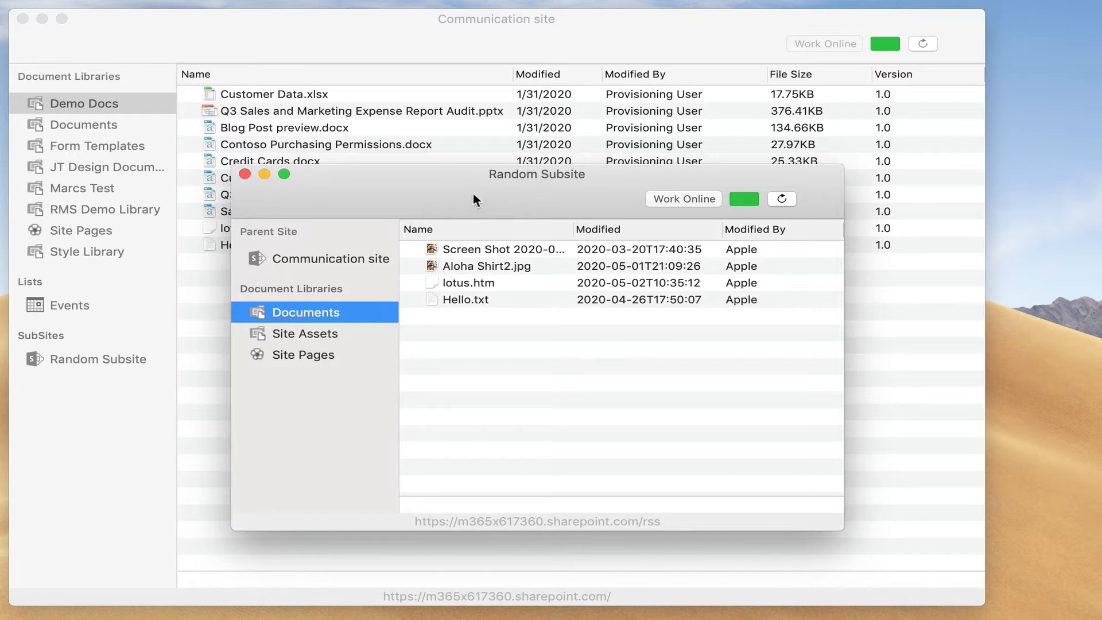
left_click_drag(467, 190, 643, 179)
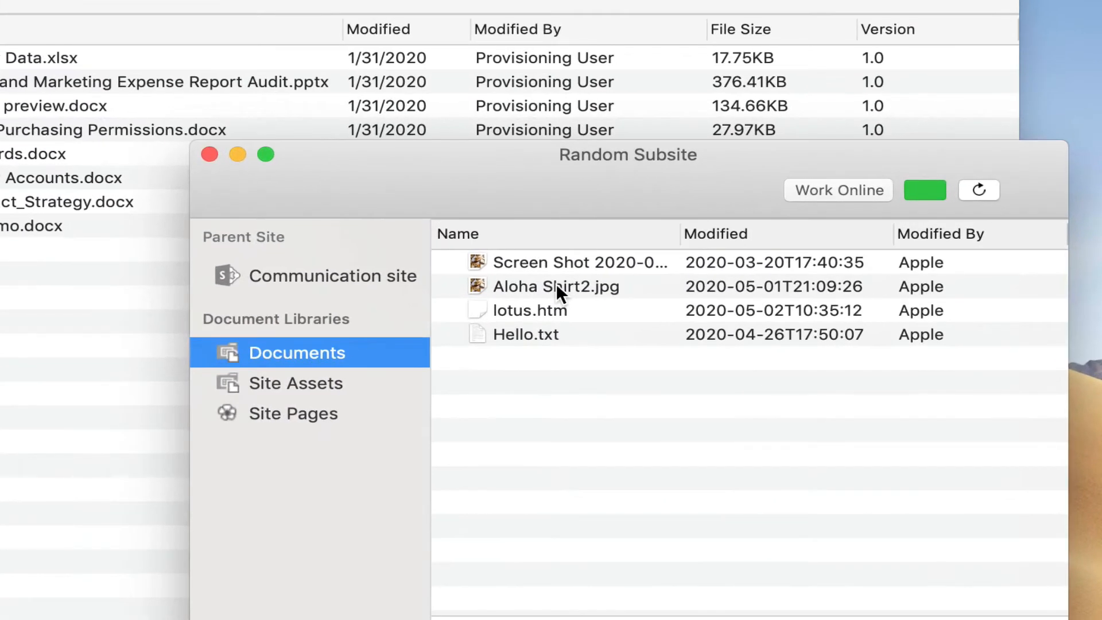
Step: Drag Aloha Shirt2.jpg from the subsite's Documents into the Demo Docs library to copy it
left_click(658, 254)
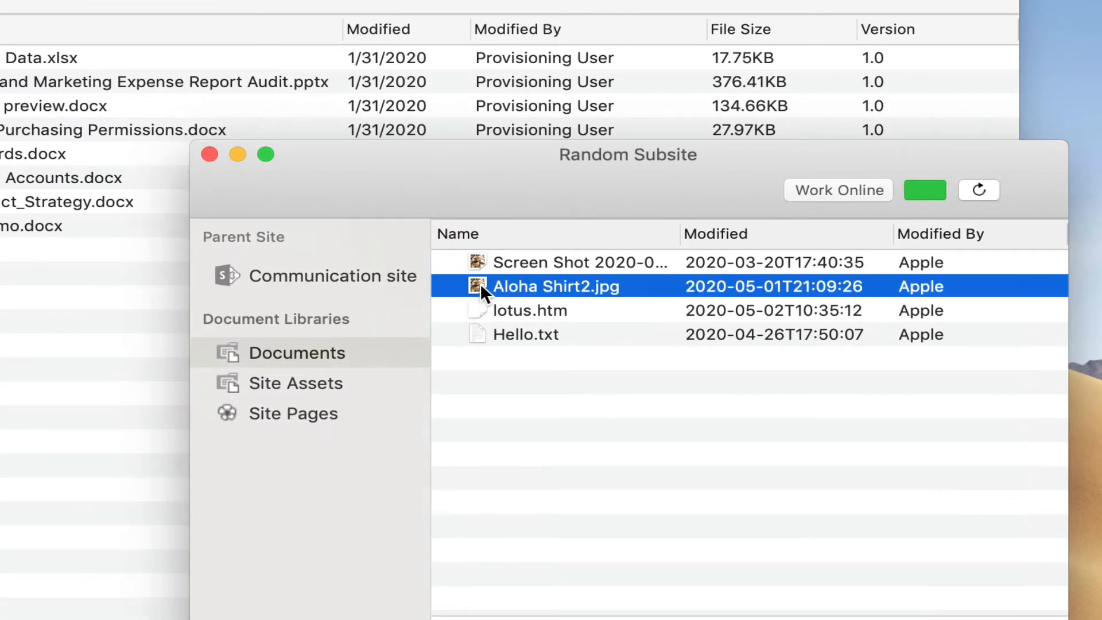
left_click_drag(480, 284, 3, 381)
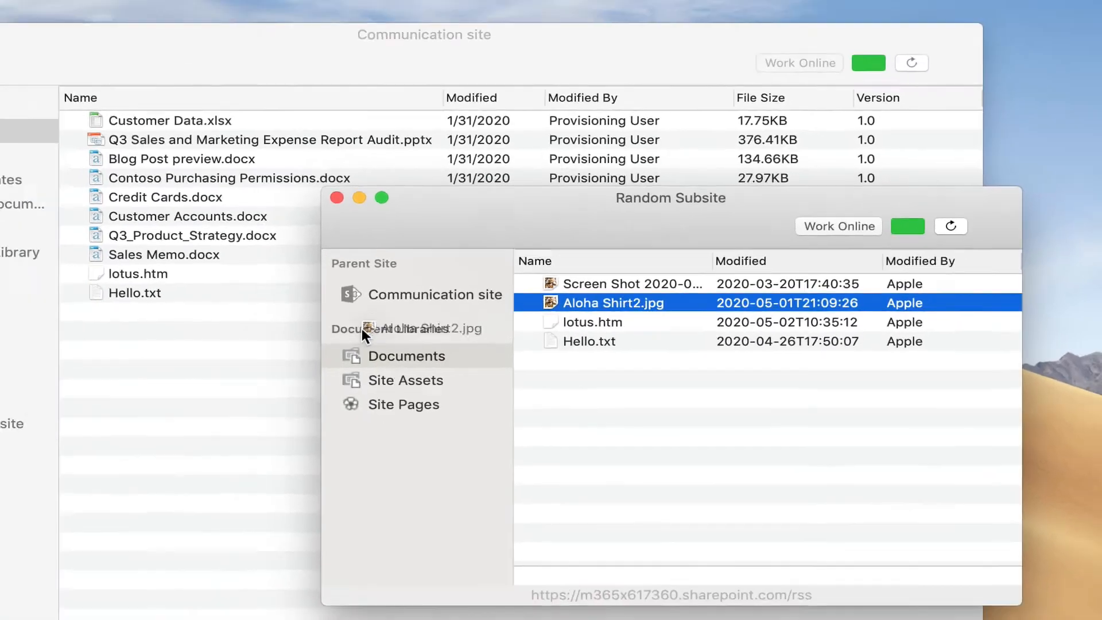
left_click_drag(283, 379, 284, 379)
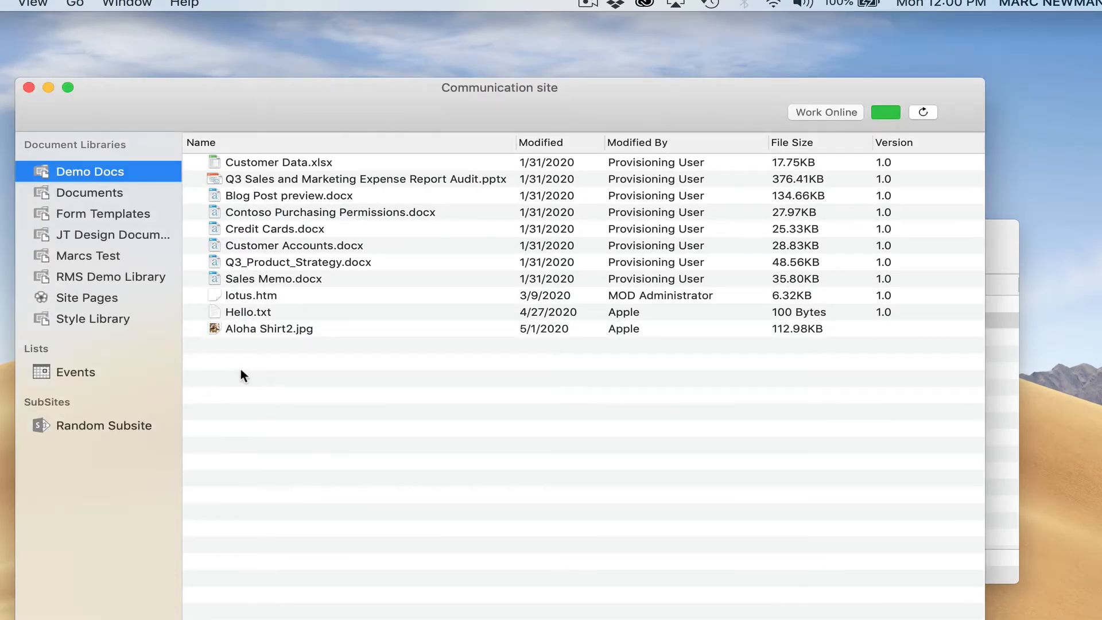
Step: Create a new folder named 'HI there' in the Demo Docs library
right_click(211, 365)
left_click(252, 421)
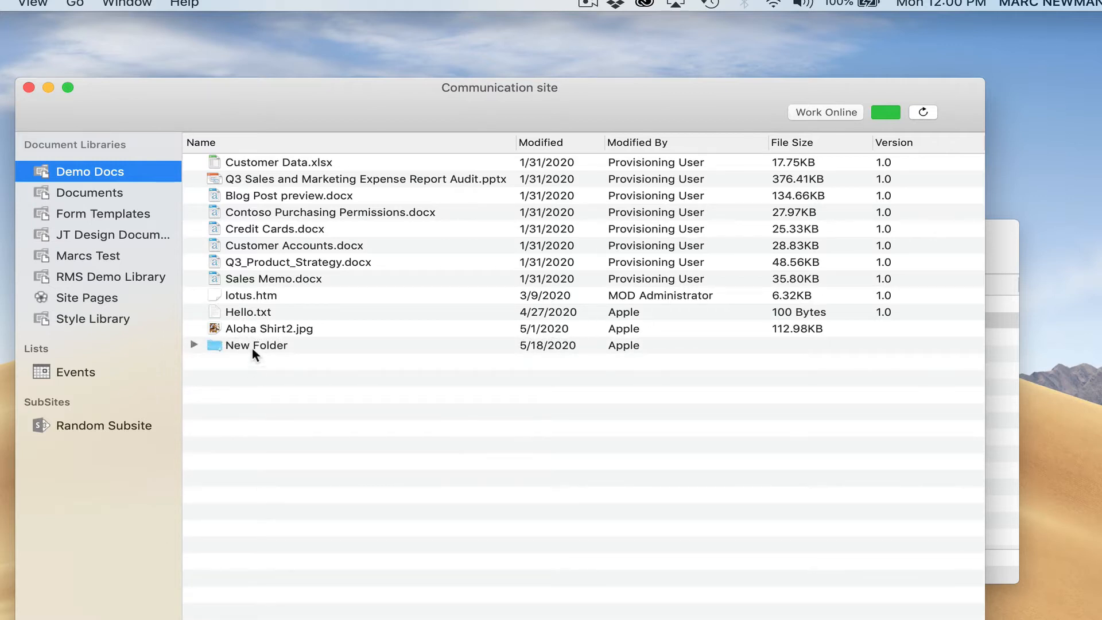
left_click(251, 347)
left_click(249, 346)
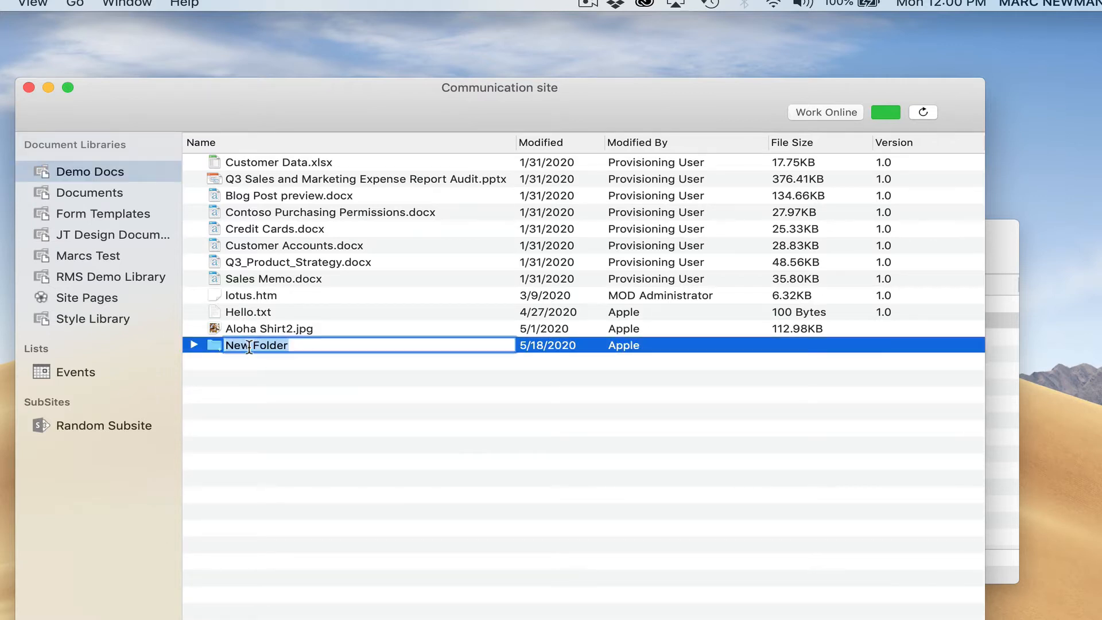
type("HI there")
key("Return")
Step: Move Aloha Shirt2.jpg into the HI there folder, then bring the Random Subsite window forward
left_click(230, 327)
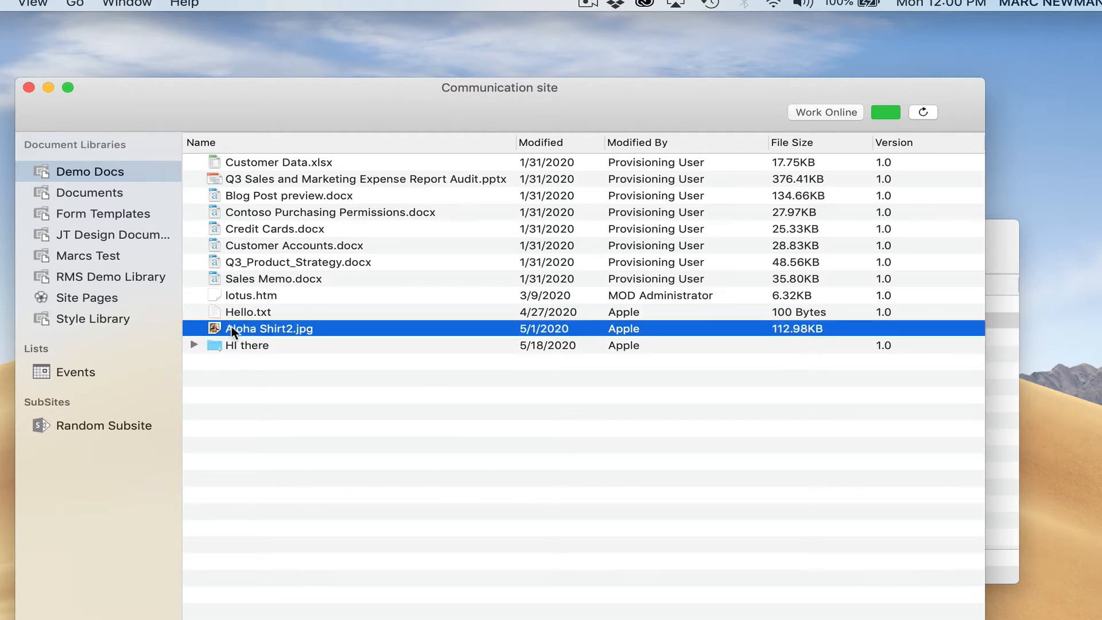
left_click_drag(232, 326, 235, 343)
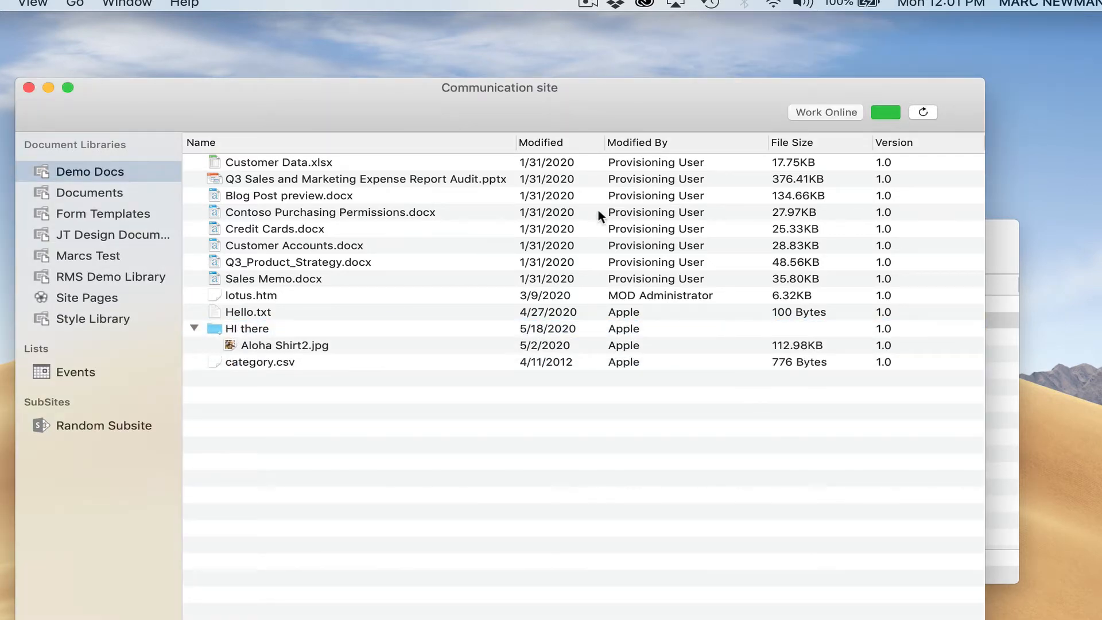
left_click(252, 332)
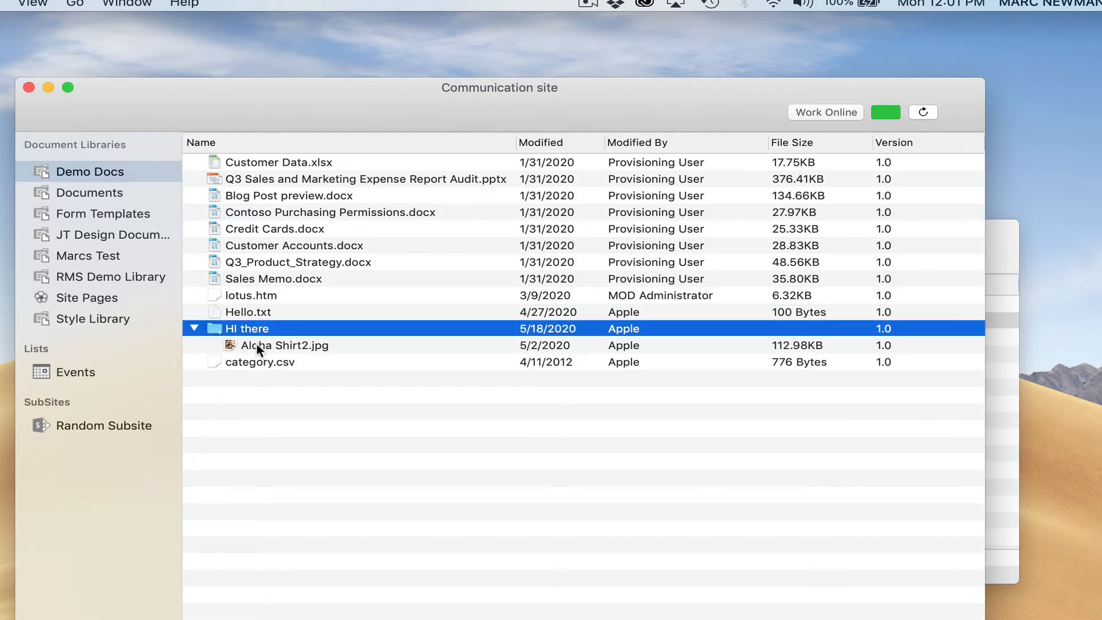
left_click(256, 345)
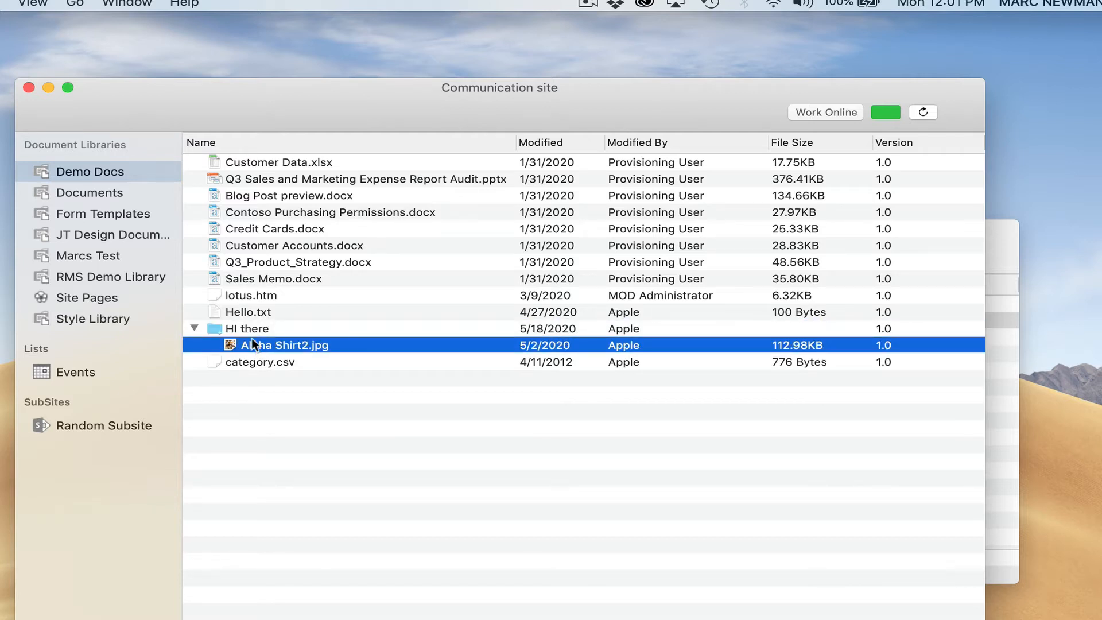
left_click(248, 329)
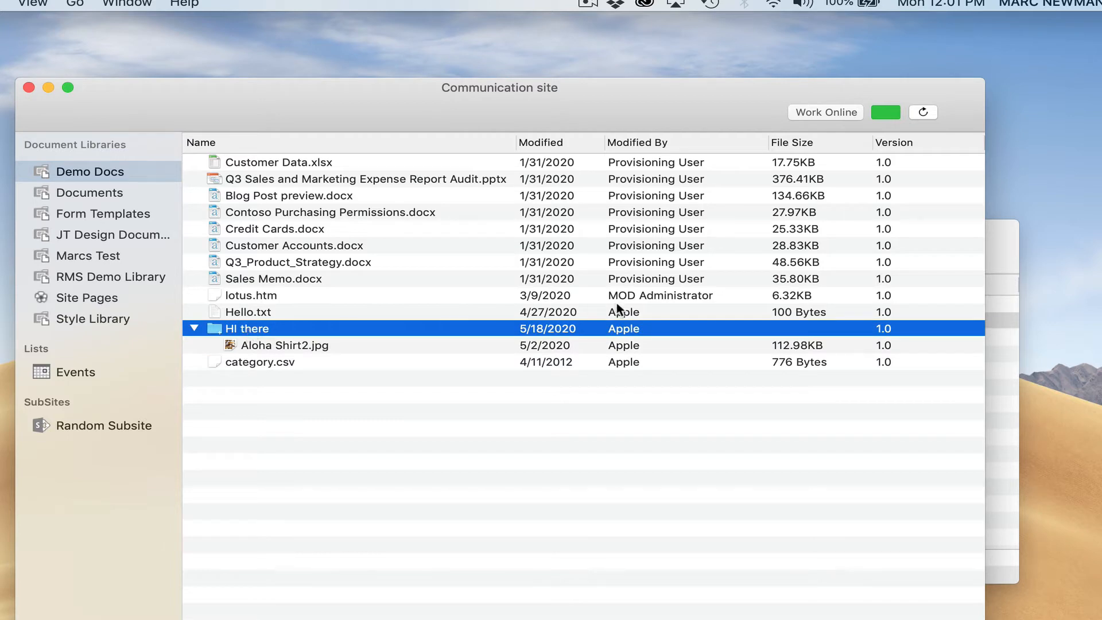
left_click(997, 238)
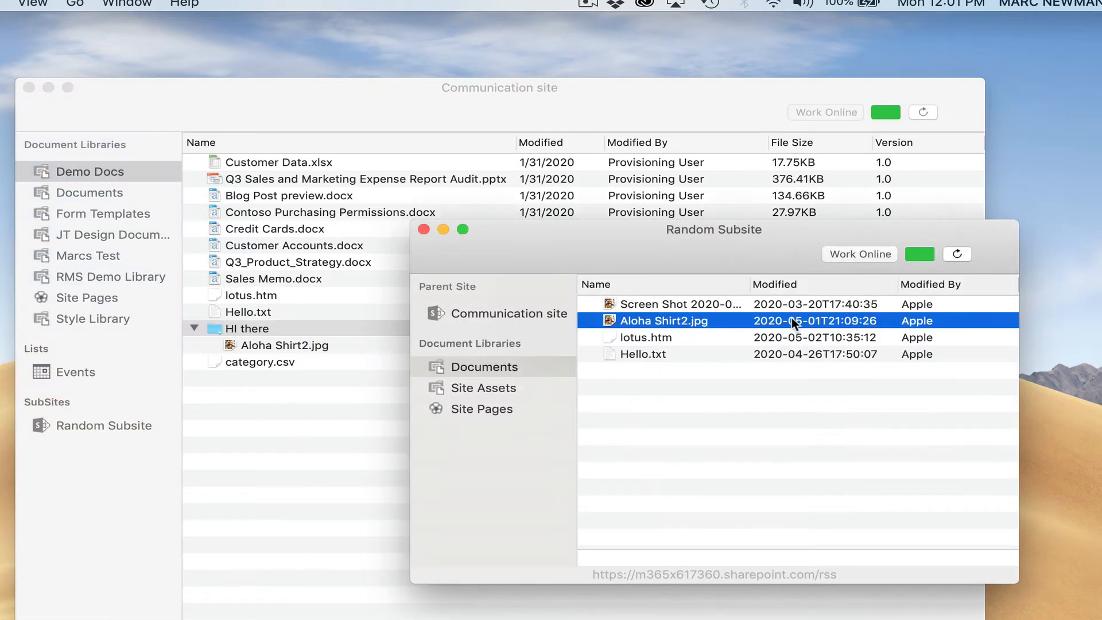
Step: Copy Screen Shot 2020-03-20 at 5.40.29 PM.png from the subsite into the HI there folder
left_click(635, 304)
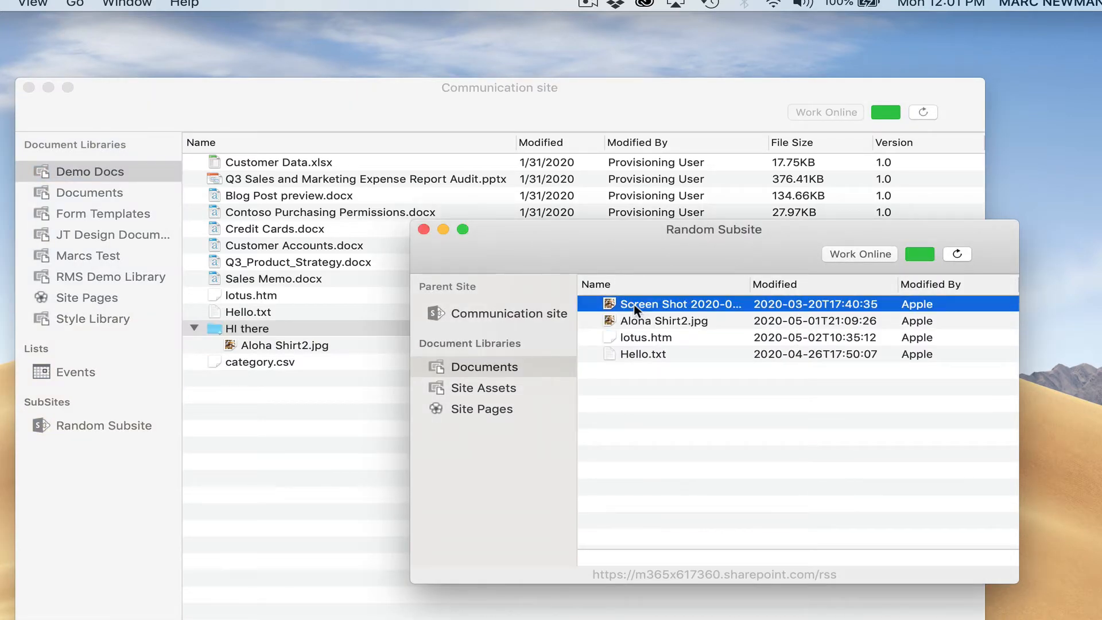
left_click_drag(633, 304, 314, 329)
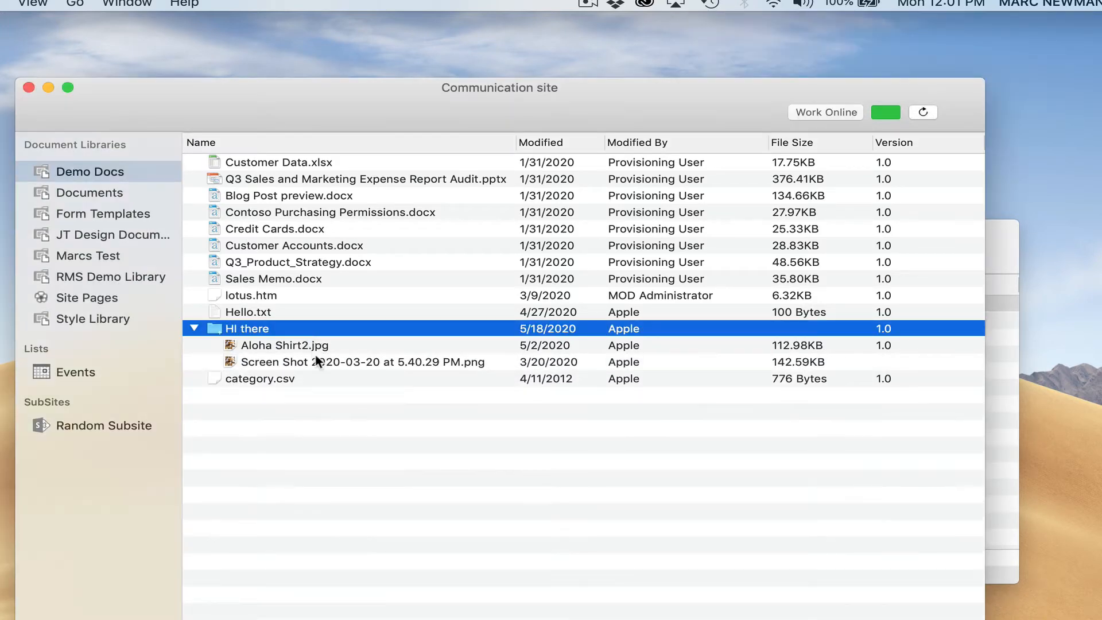
left_click(319, 363)
left_click(284, 344)
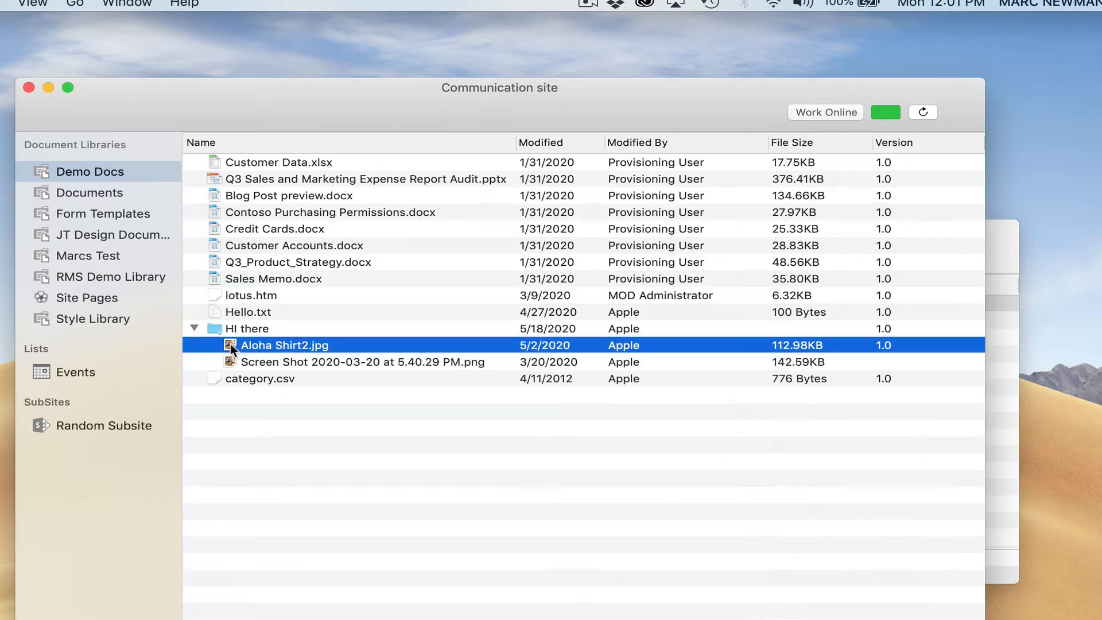
left_click_drag(229, 343, 1093, 303)
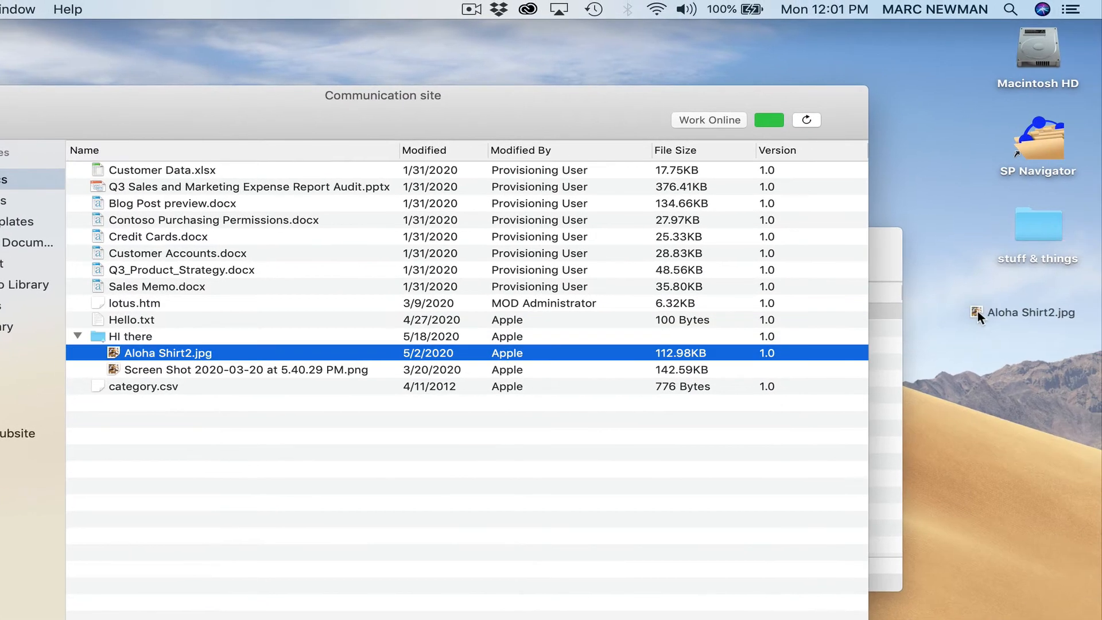
left_click_drag(977, 311, 978, 315)
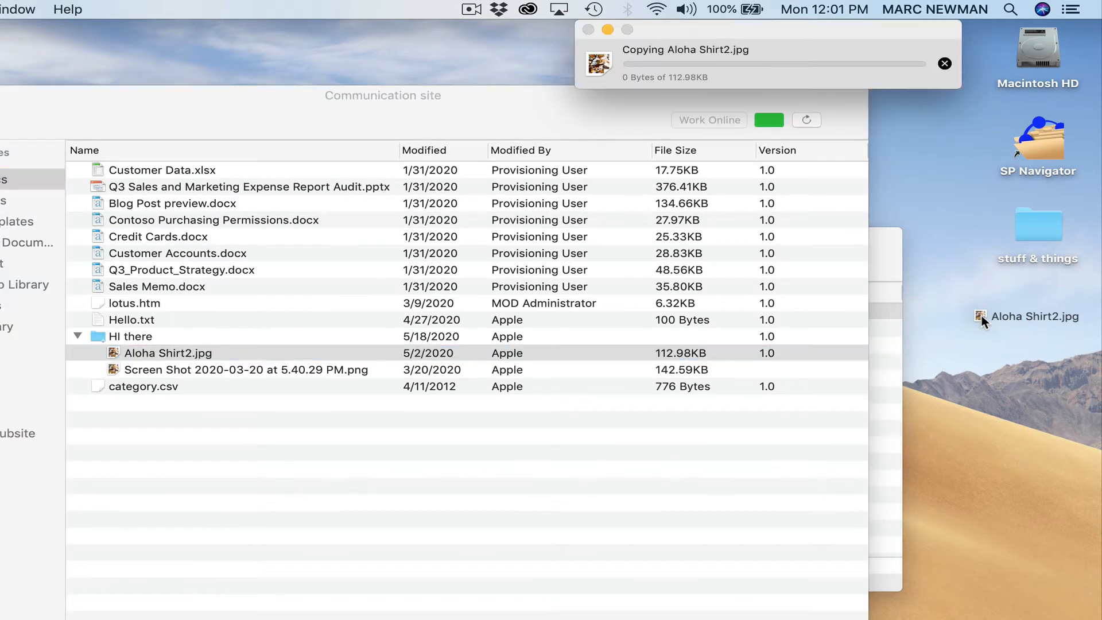
double_click(1039, 232)
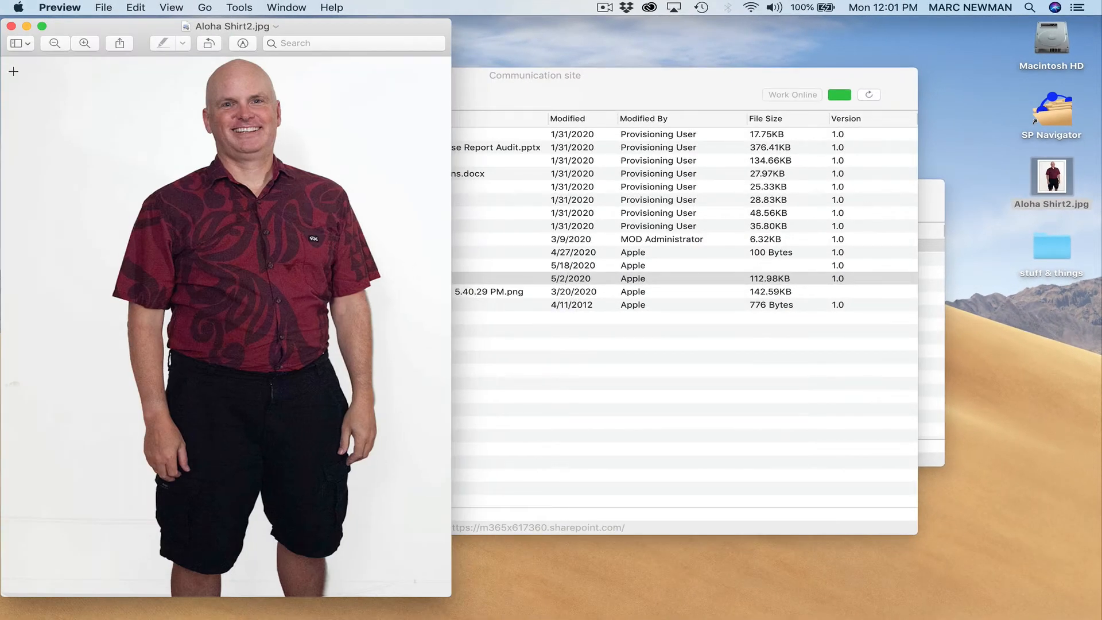
left_click(11, 26)
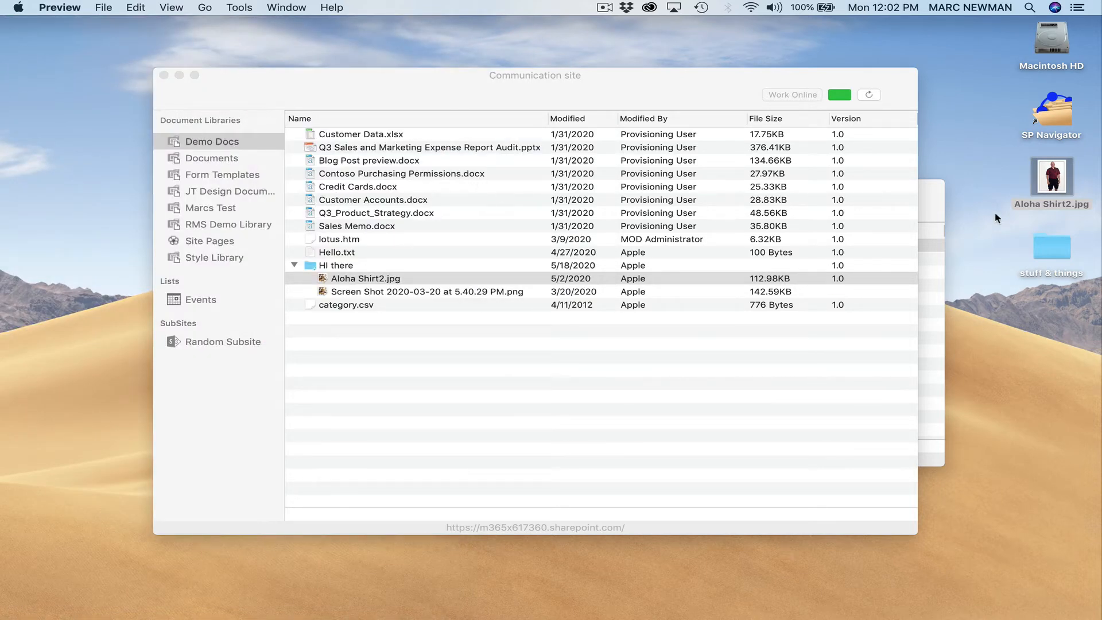
right_click(1048, 182)
left_click(1013, 224)
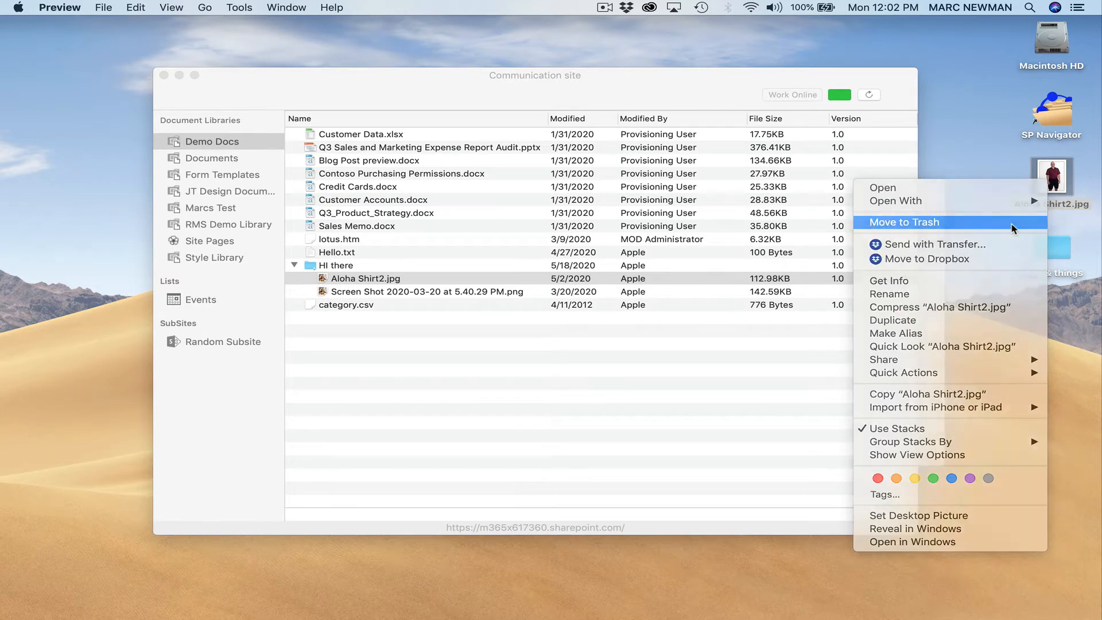
left_click(310, 269)
left_click_drag(310, 270, 737, 267)
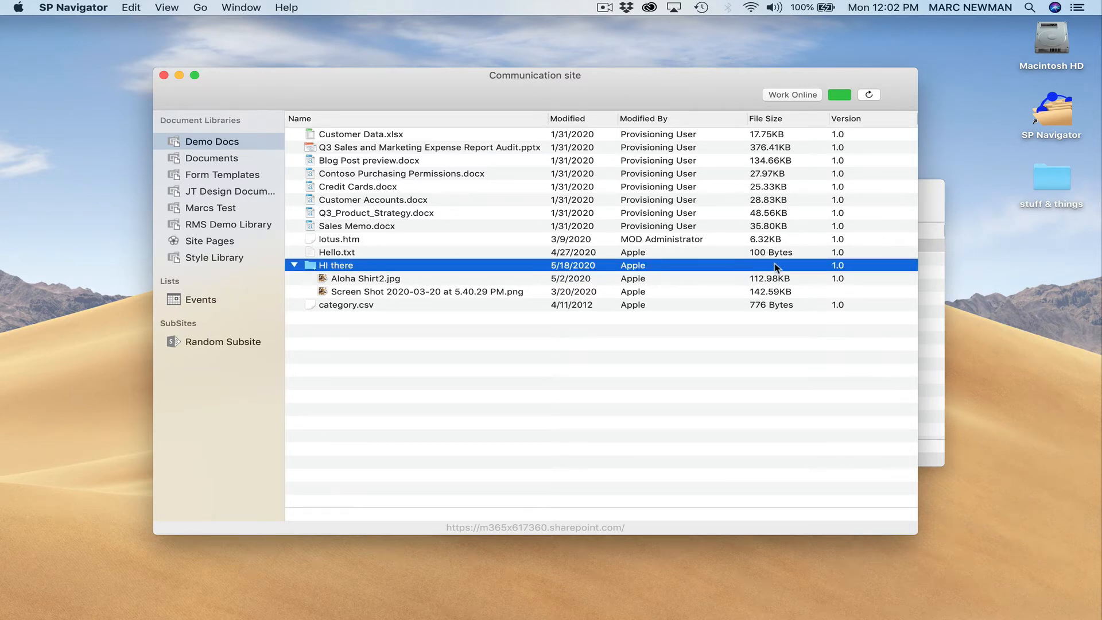
Step: Open a Finder window and shift the Communication site window right to uncover it
left_click(925, 195)
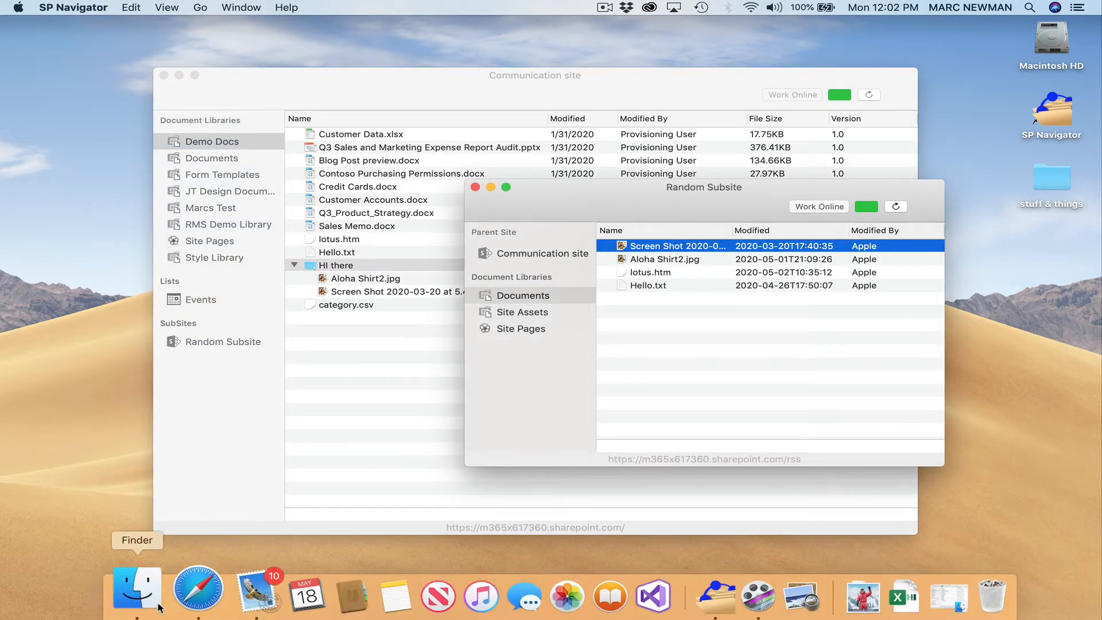
left_click(148, 599)
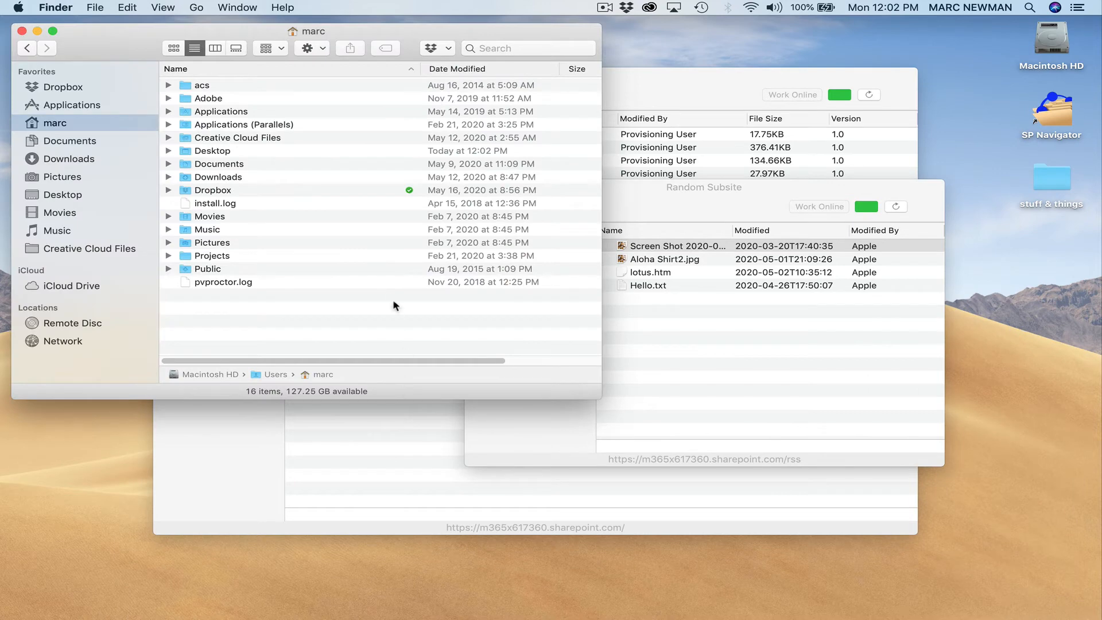
left_click(666, 198)
left_click(700, 90)
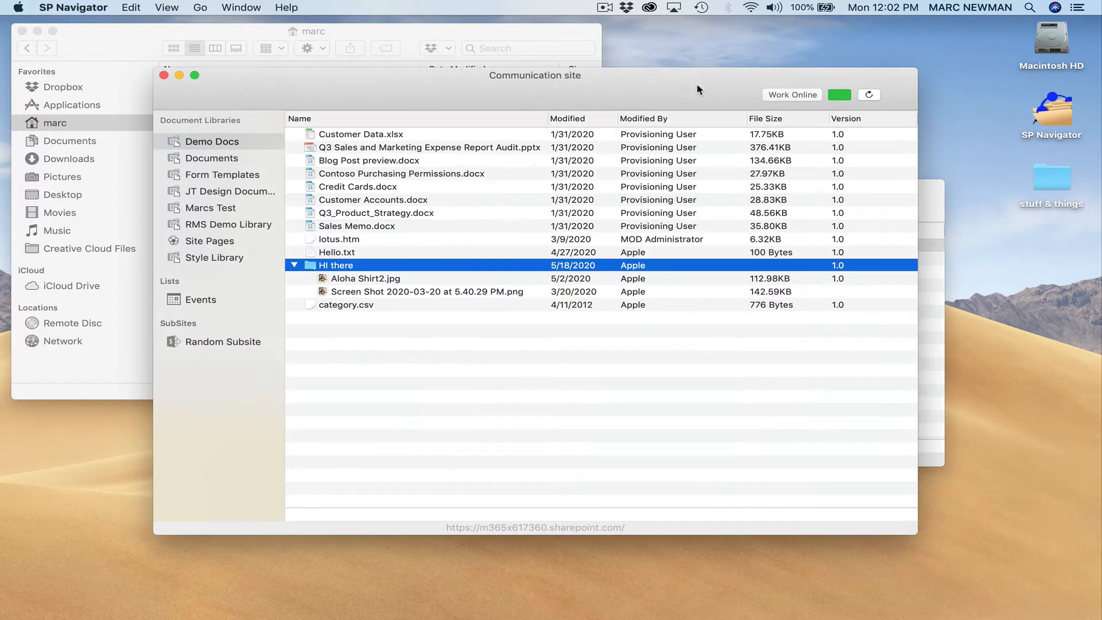
left_click_drag(378, 95, 510, 88)
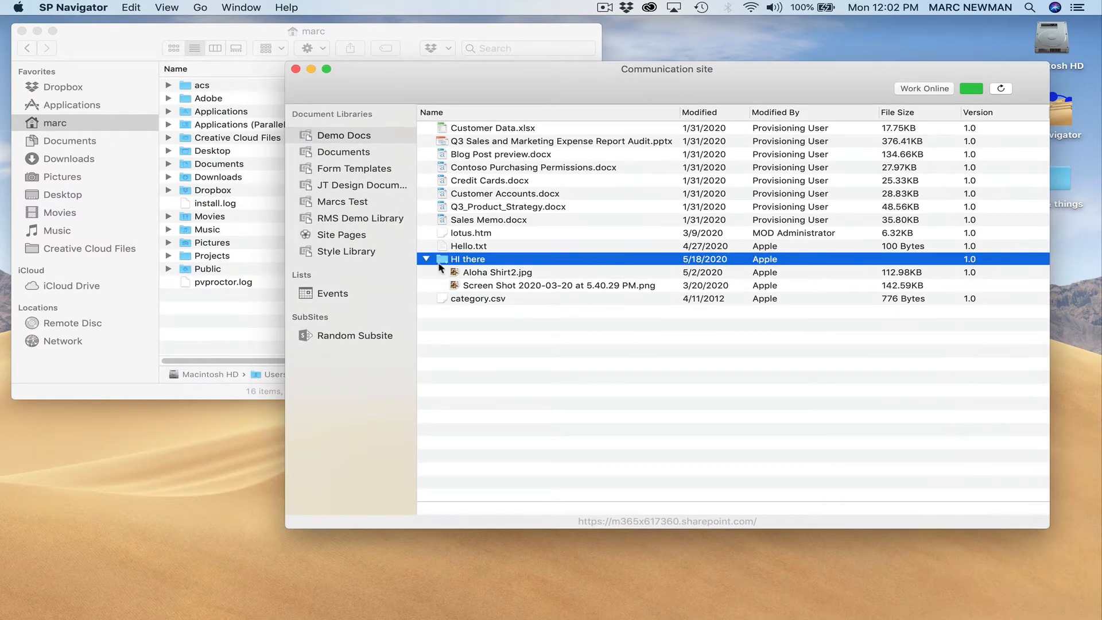
Step: Drag the HI there folder into the home folder and compare its two images with the library
left_click_drag(443, 265, 192, 324)
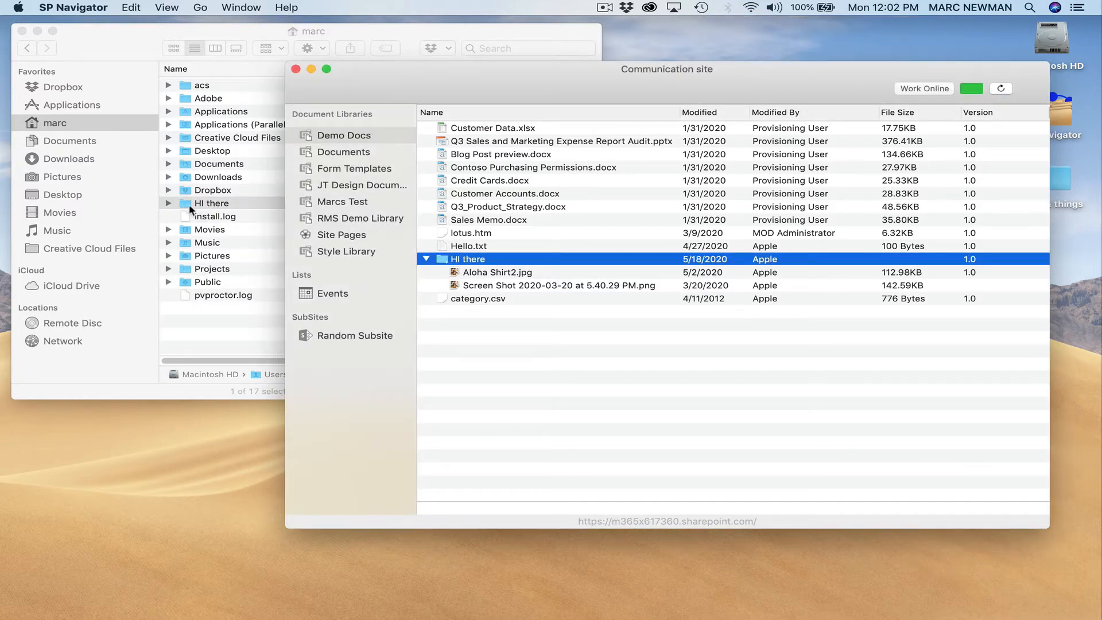
left_click(170, 204)
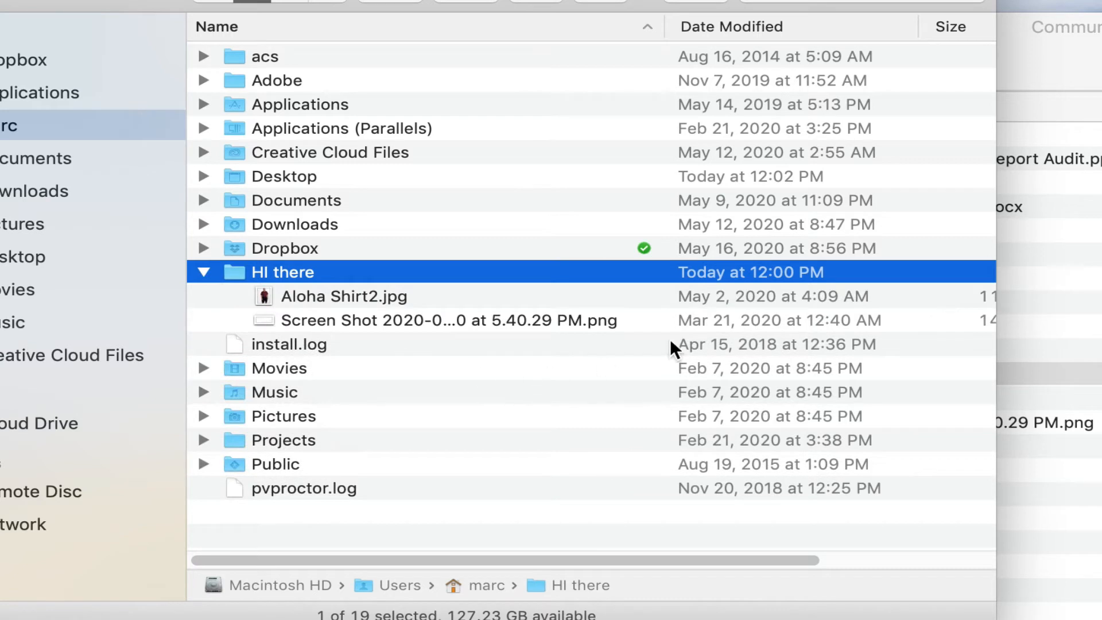
left_click(708, 296)
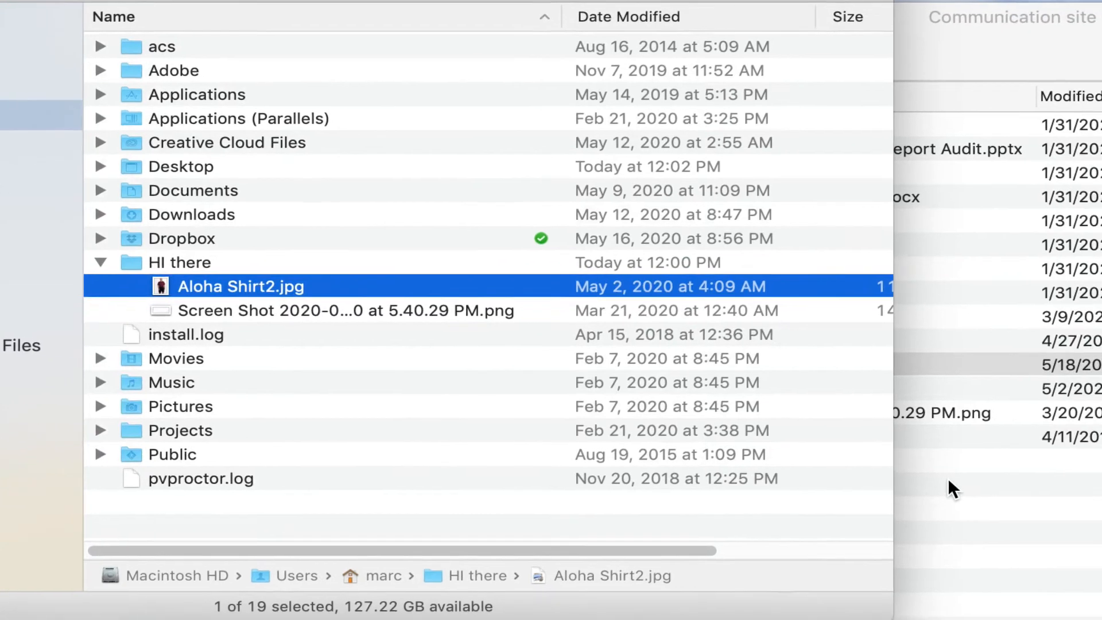
left_click(1079, 533)
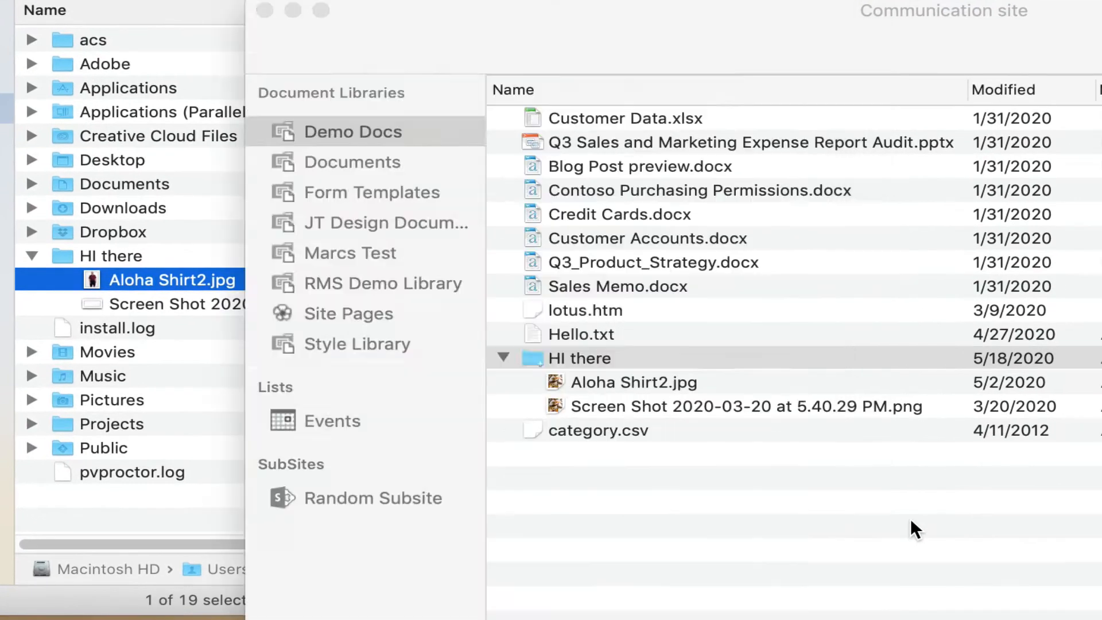
left_click(658, 381)
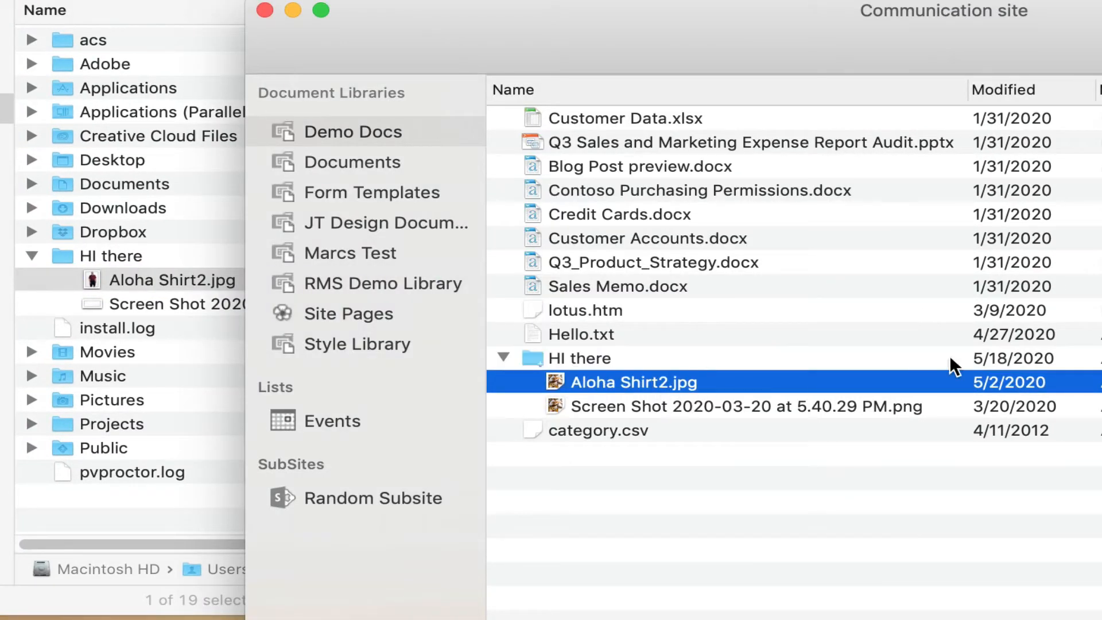
left_click(943, 410)
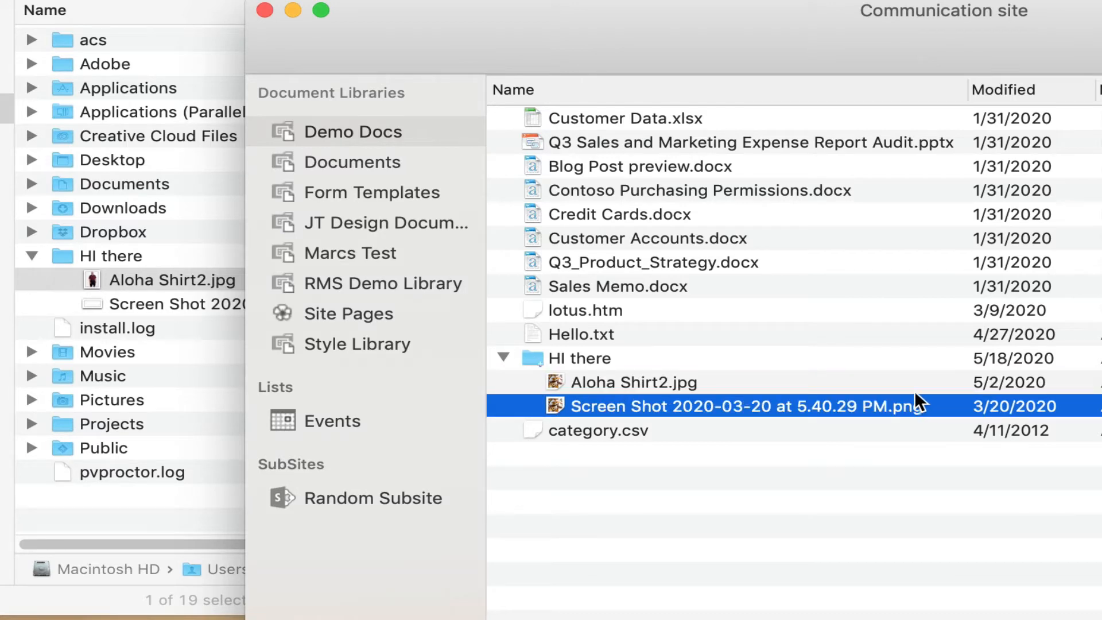
left_click(883, 384)
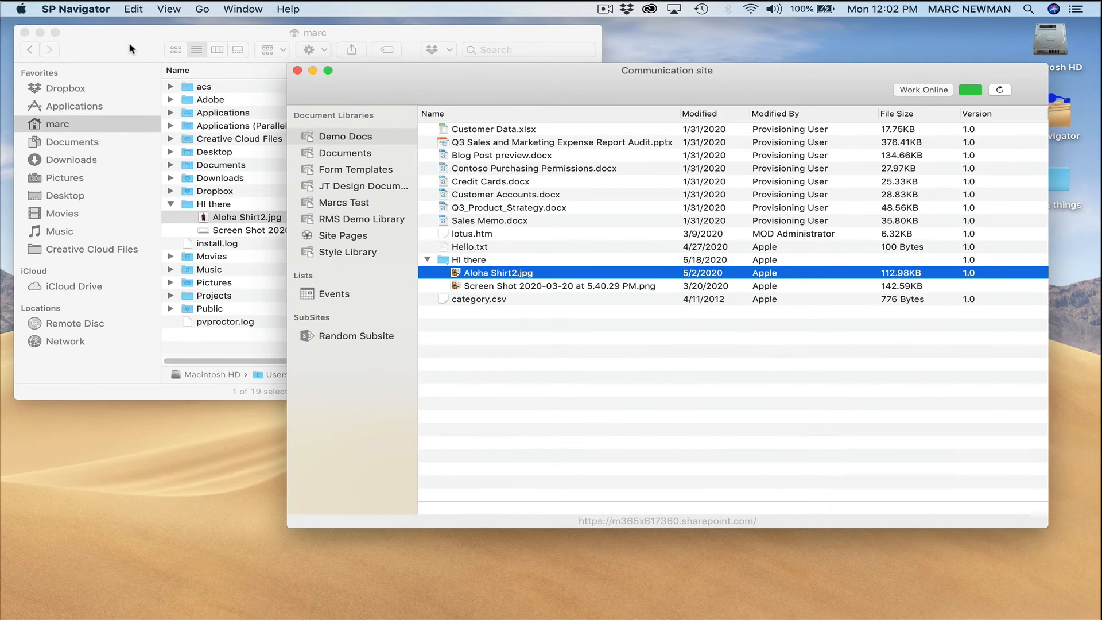
left_click(131, 49)
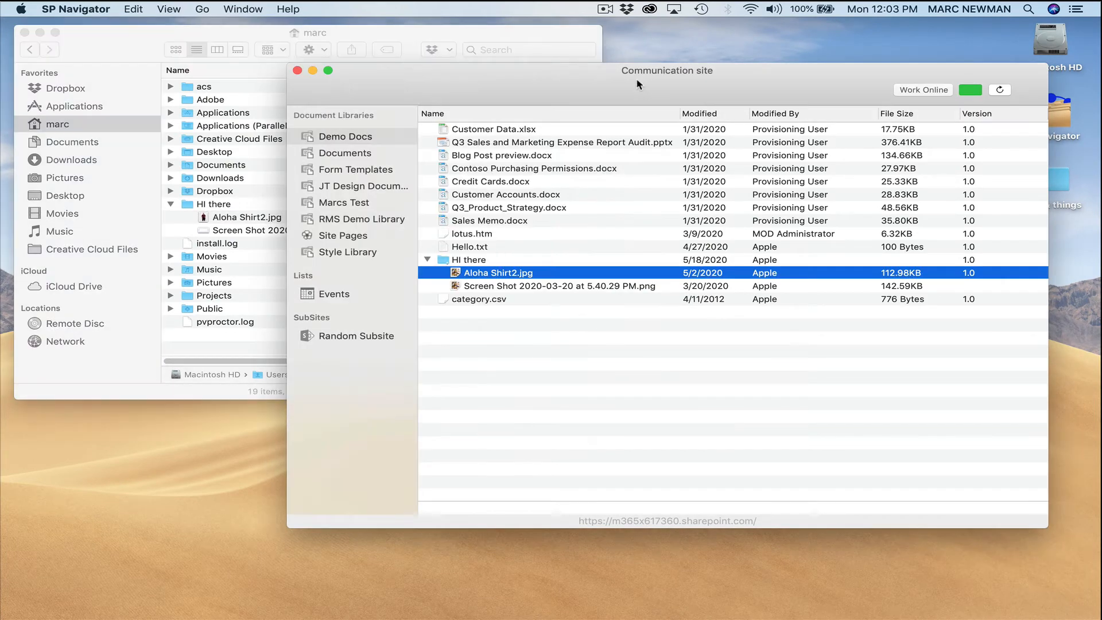
Step: Bring the library window in front of Finder, move it left and up, and open its column chooser
left_click(633, 83)
left_click_drag(602, 80, 439, 169)
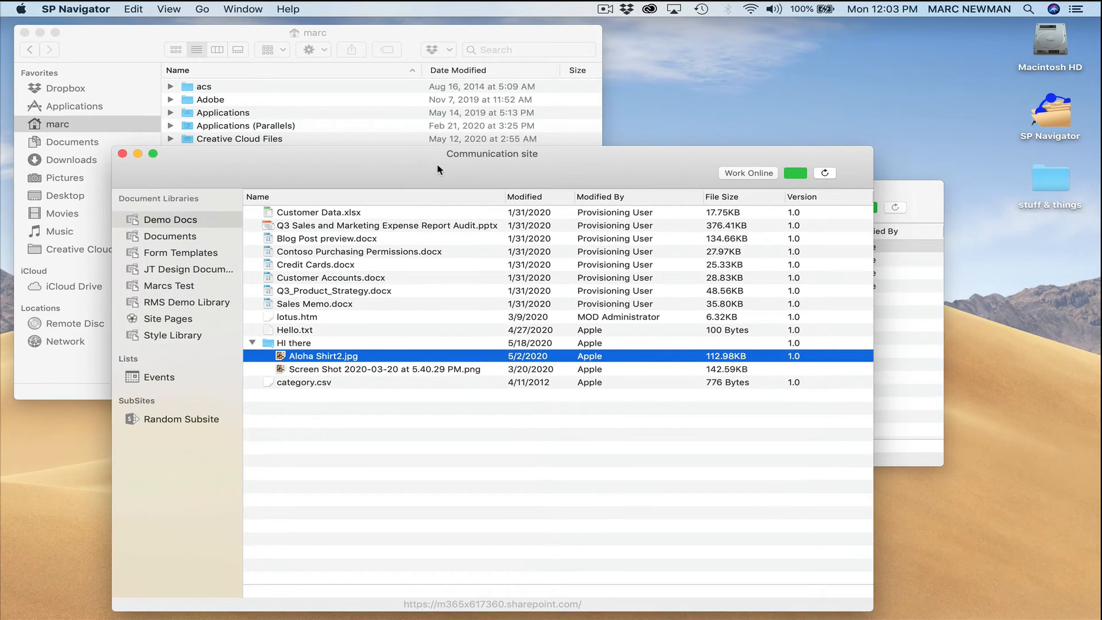
left_click(317, 36)
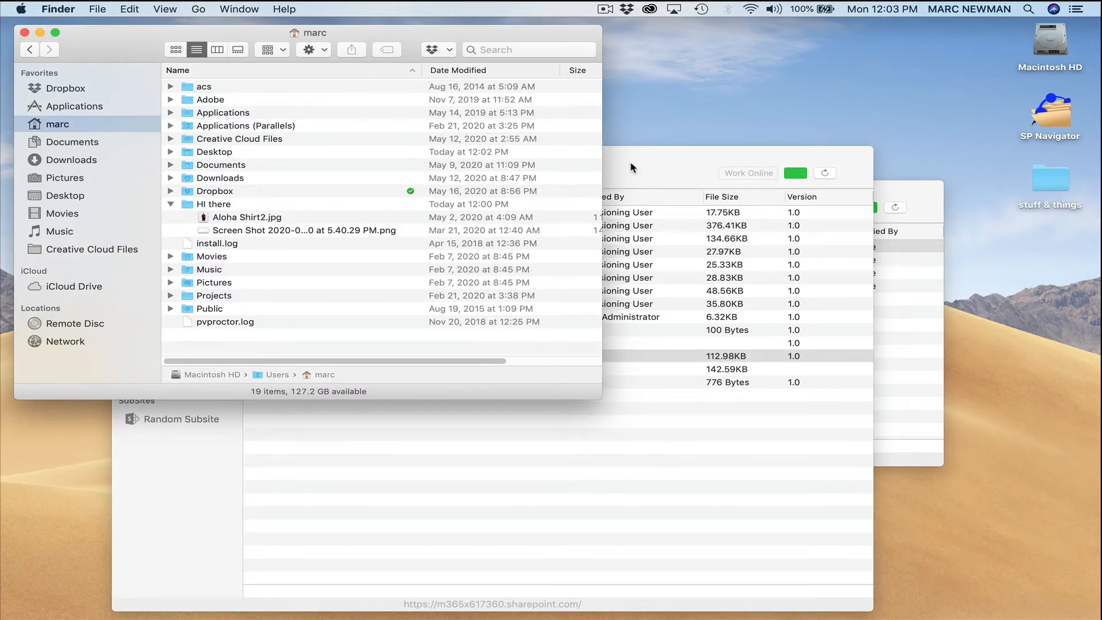
left_click(632, 168)
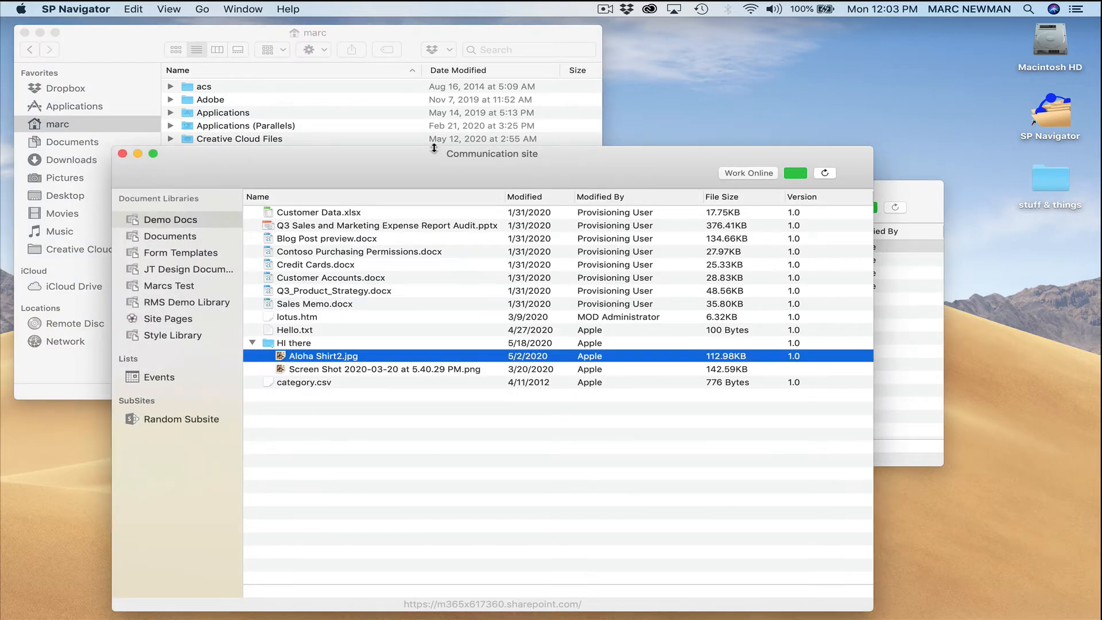
left_click(344, 39)
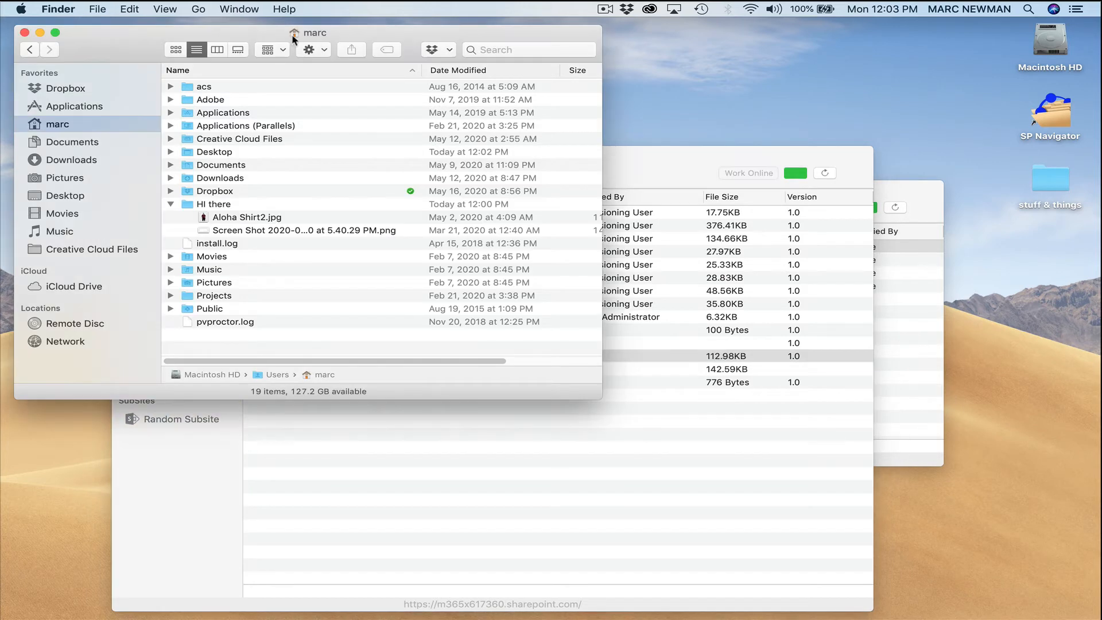
left_click(634, 164)
left_click_drag(579, 169, 580, 162)
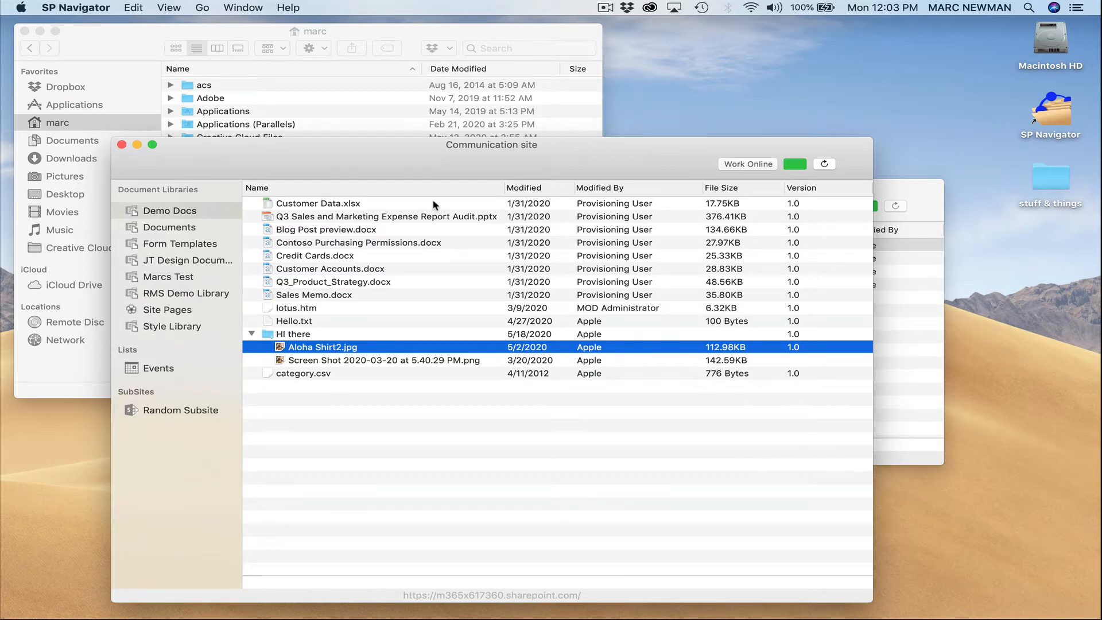
right_click(425, 184)
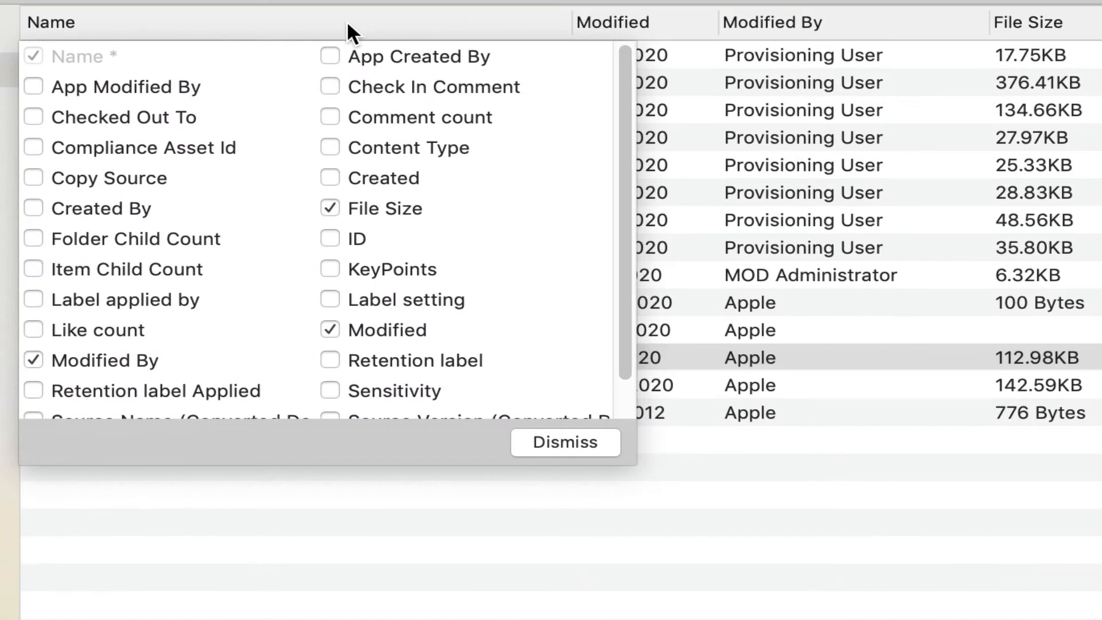
Step: Check ID in the column chooser and widen the window to show the new column
left_click(330, 238)
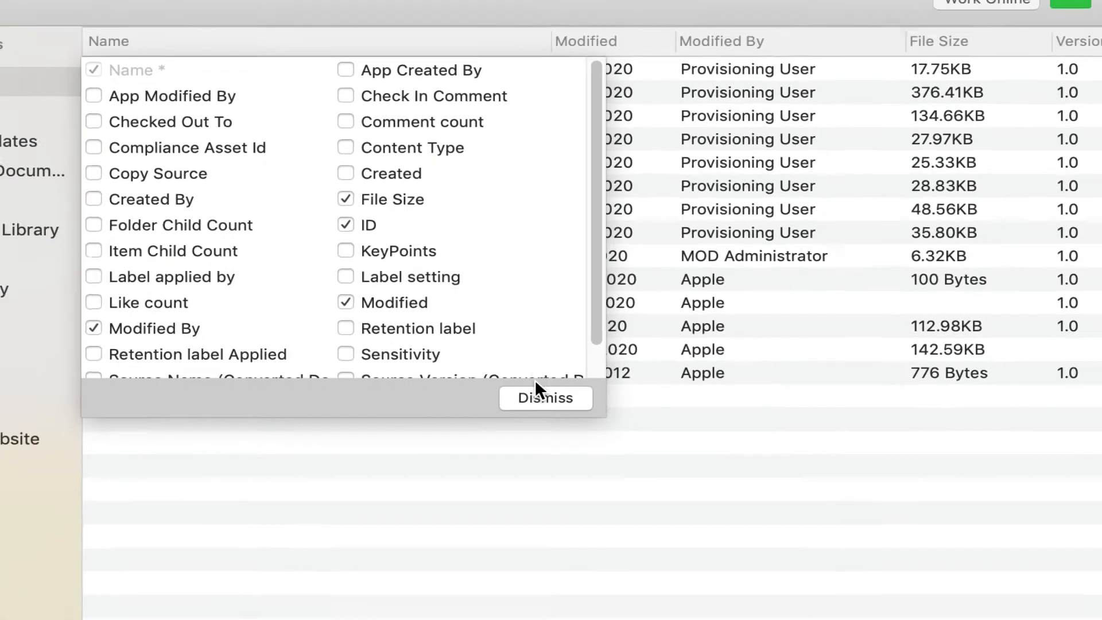
left_click(565, 442)
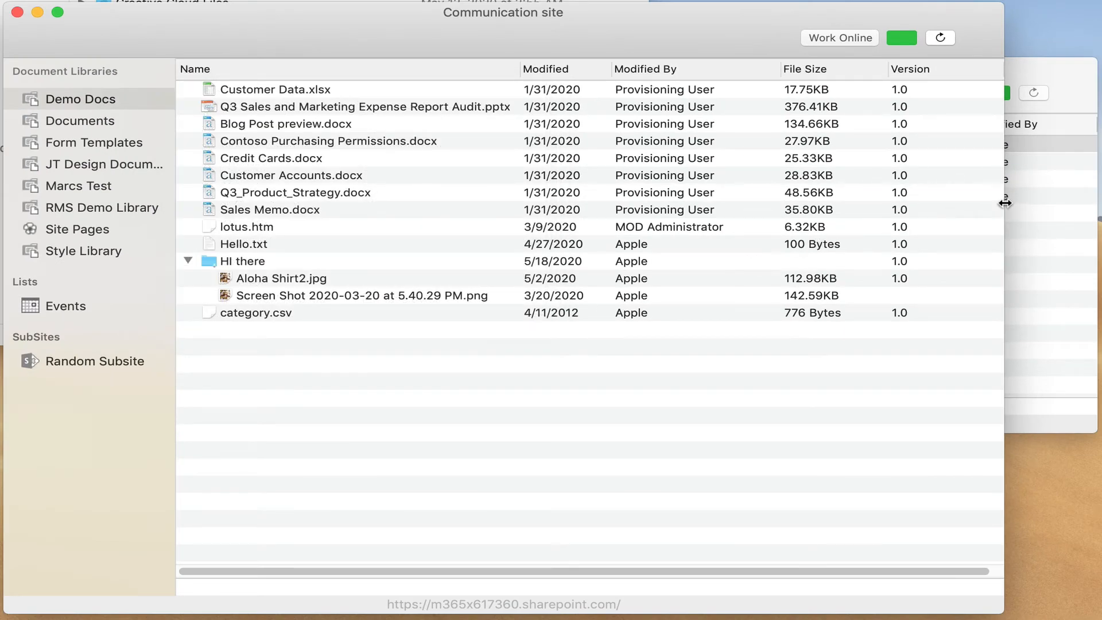
left_click_drag(1003, 199, 1098, 198)
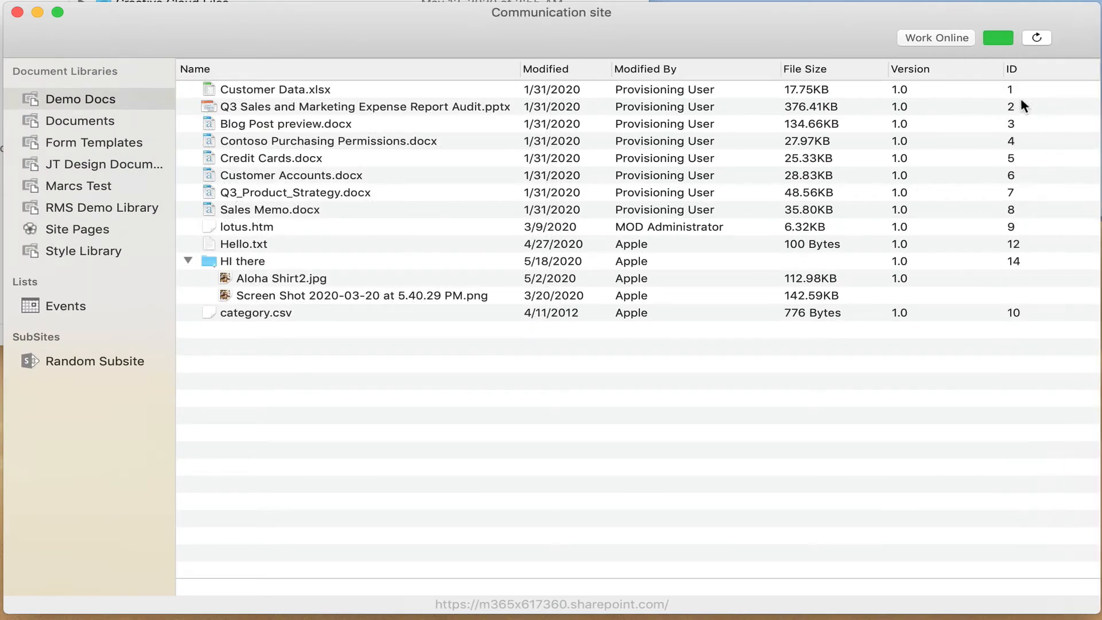
Step: Narrow the Version and ID columns and reorder Name so ID sits beside it
left_click_drag(999, 71, 556, 89)
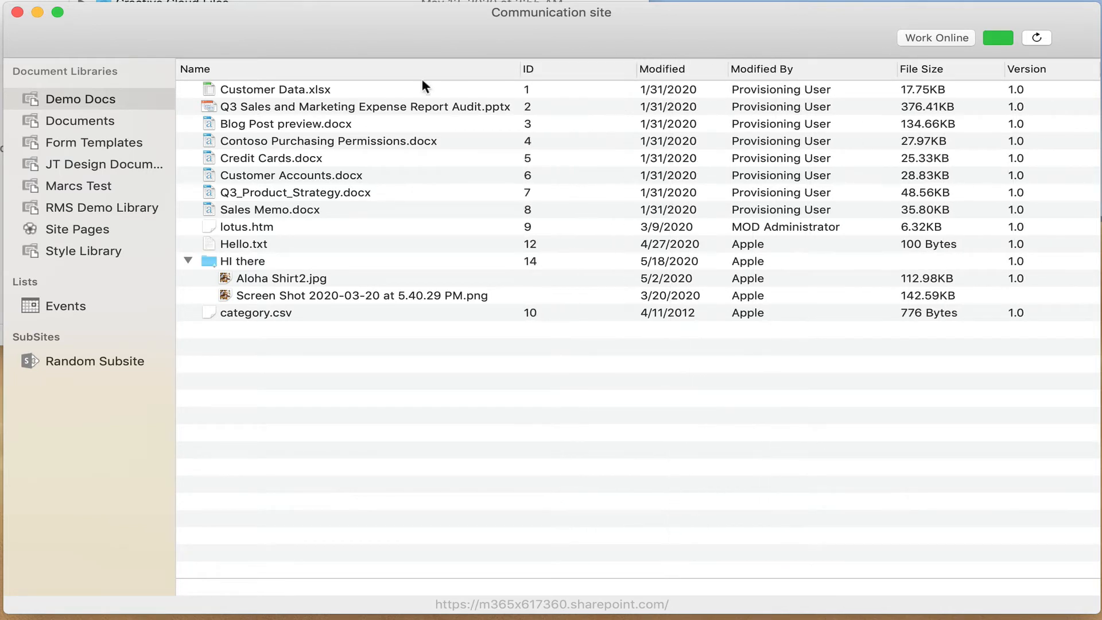
left_click(260, 66)
left_click_drag(261, 68, 445, 62)
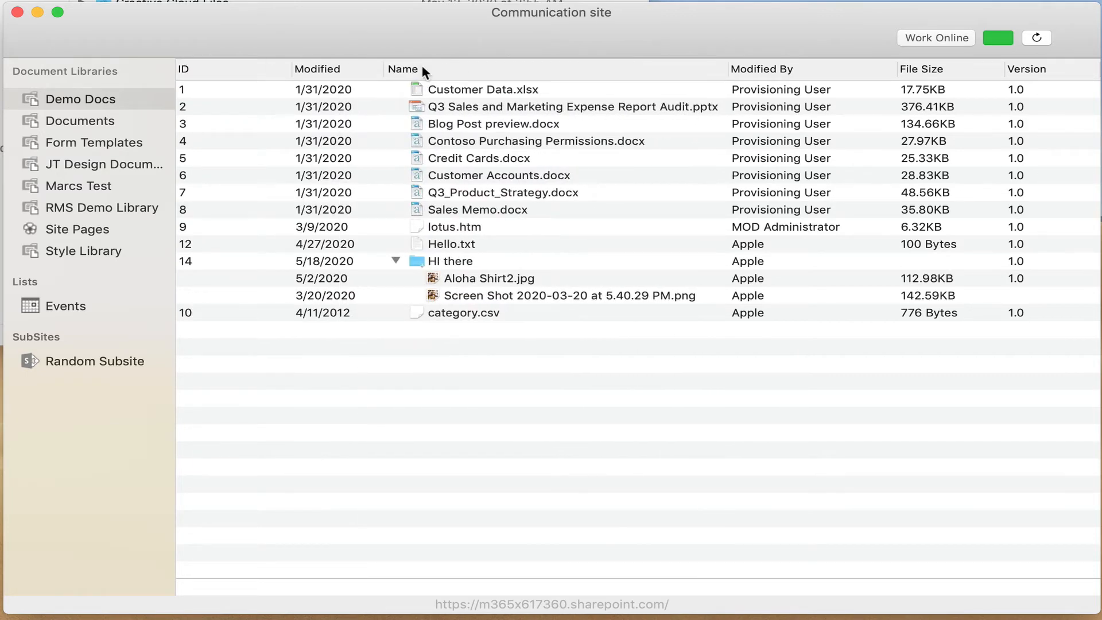
left_click(81, 117)
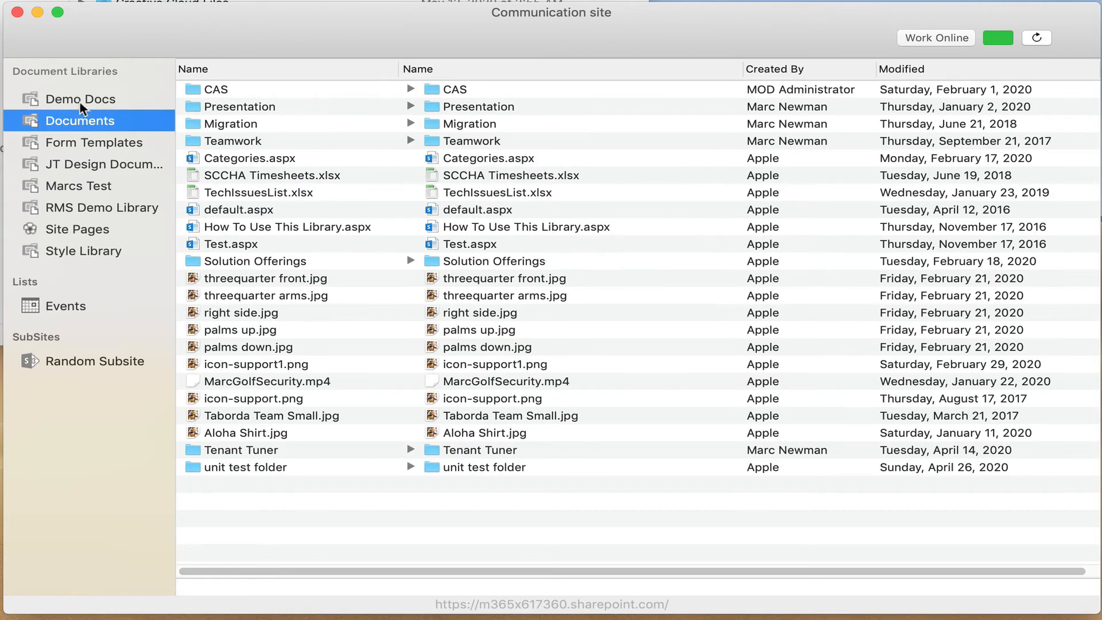
left_click(77, 98)
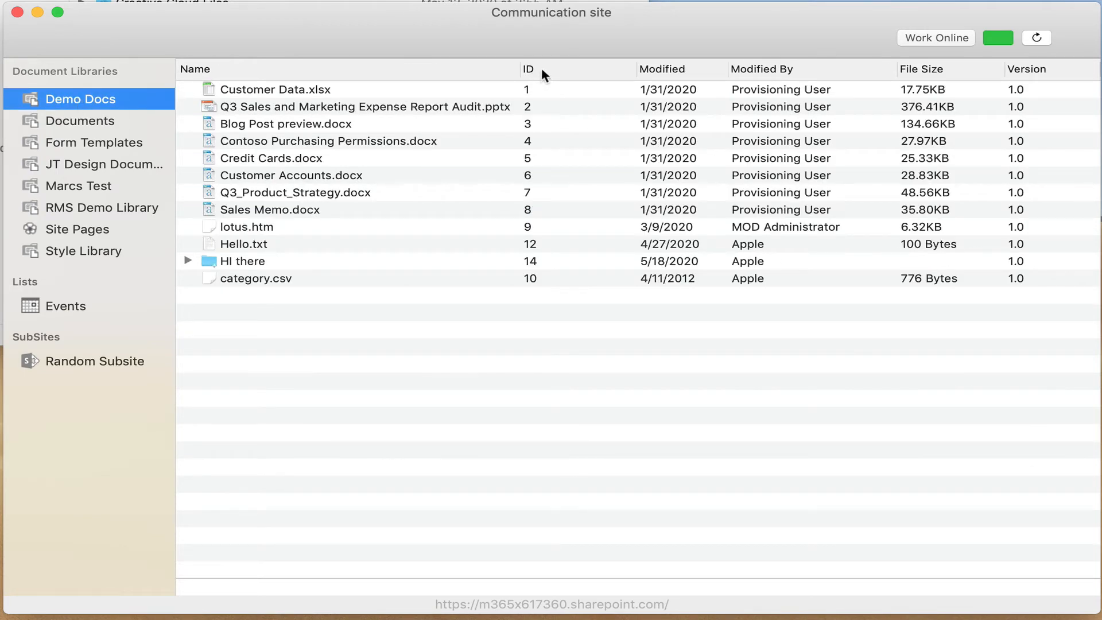
left_click_drag(629, 71, 564, 73)
left_click(74, 121)
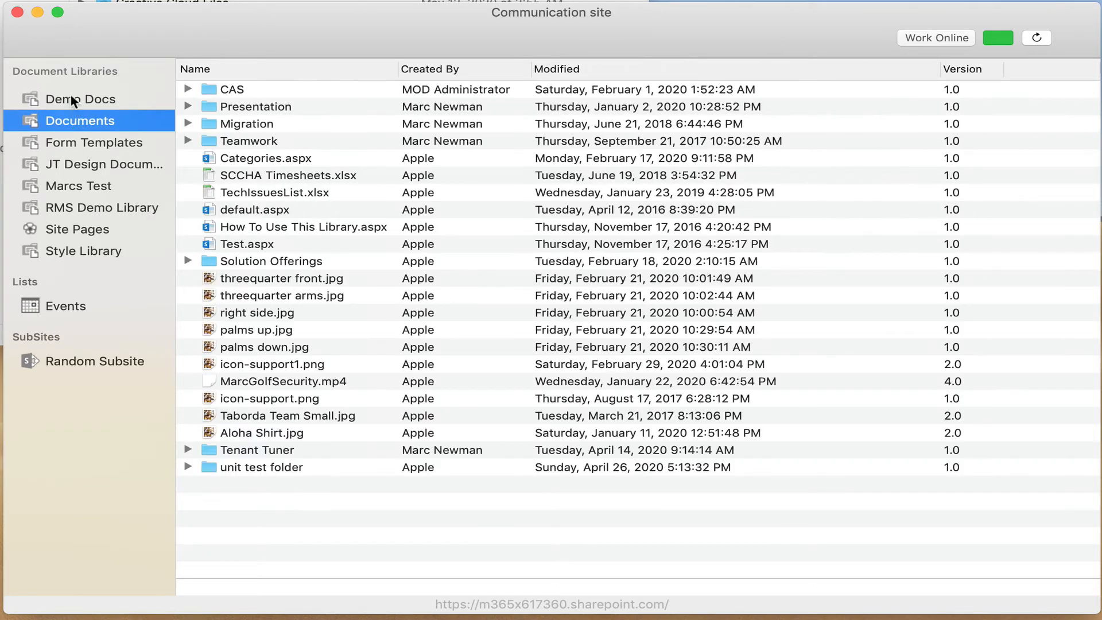
left_click(73, 97)
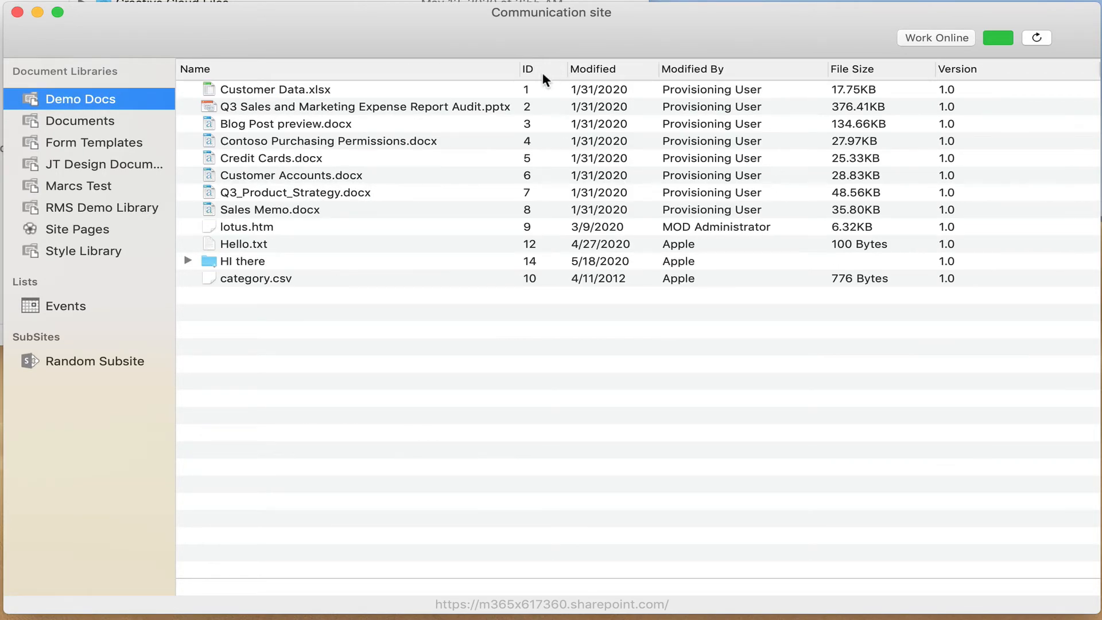
Step: Uncheck Version in the column chooser so the list shows Name, ID, Modified, Modified By, File Size
right_click(587, 68)
left_click_drag(556, 135, 554, 167)
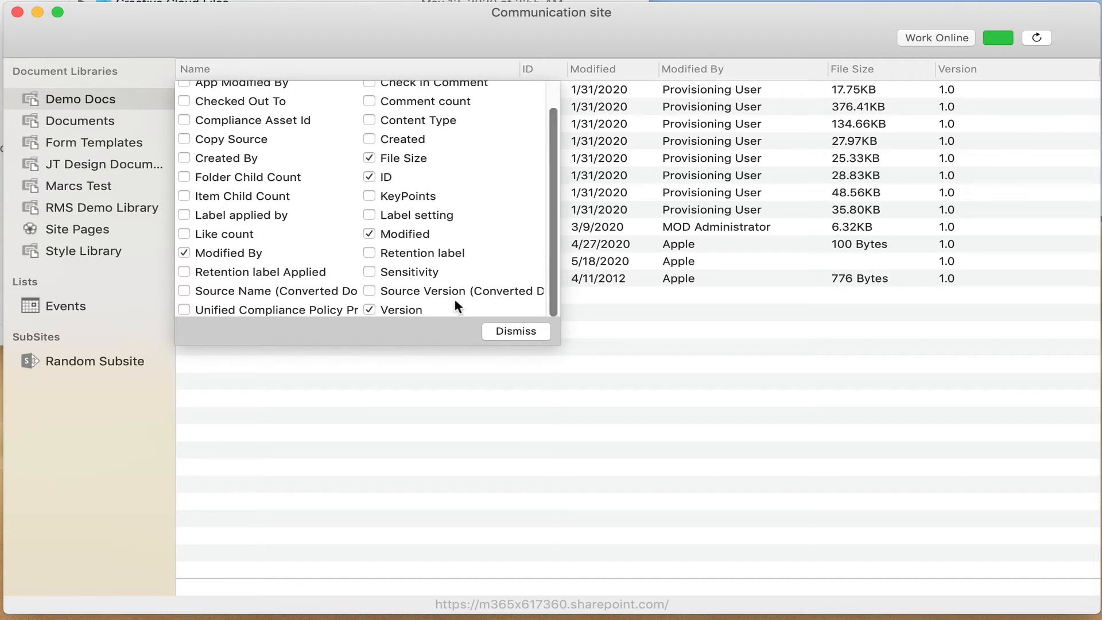
left_click(369, 310)
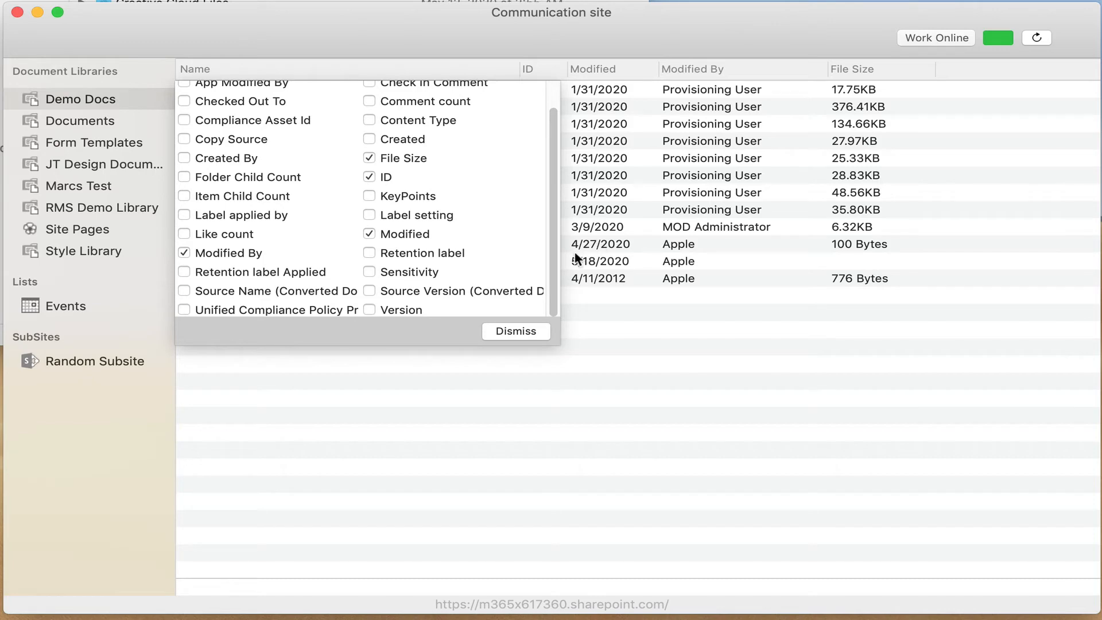
left_click(536, 330)
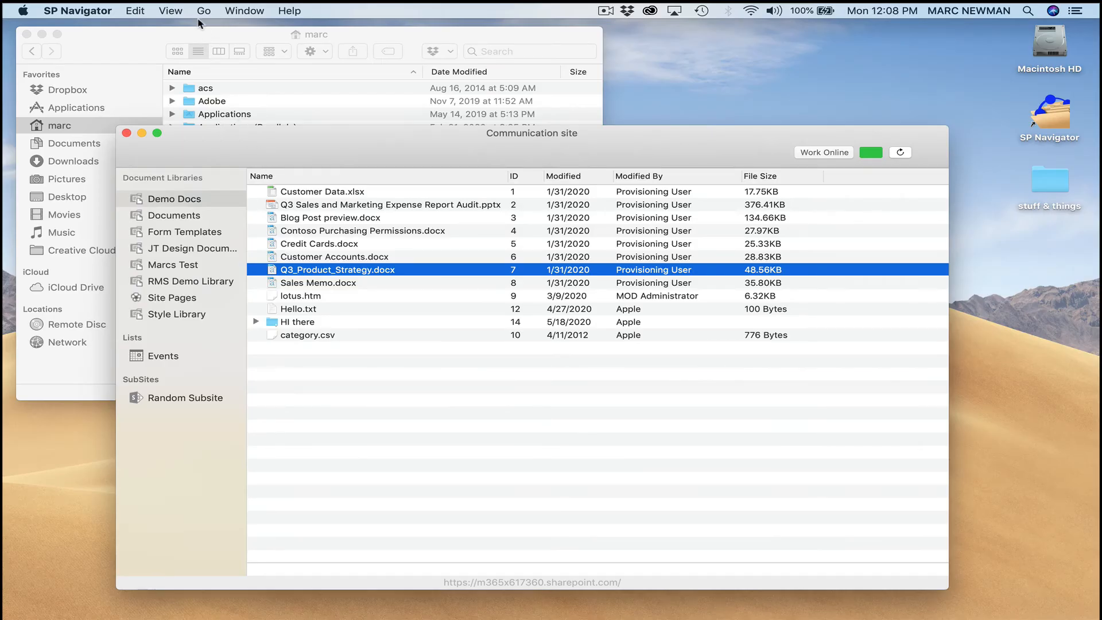
Step: Bring the Communication site window forward and show the Go menu's Connect to SharePoint Site option
left_click(203, 12)
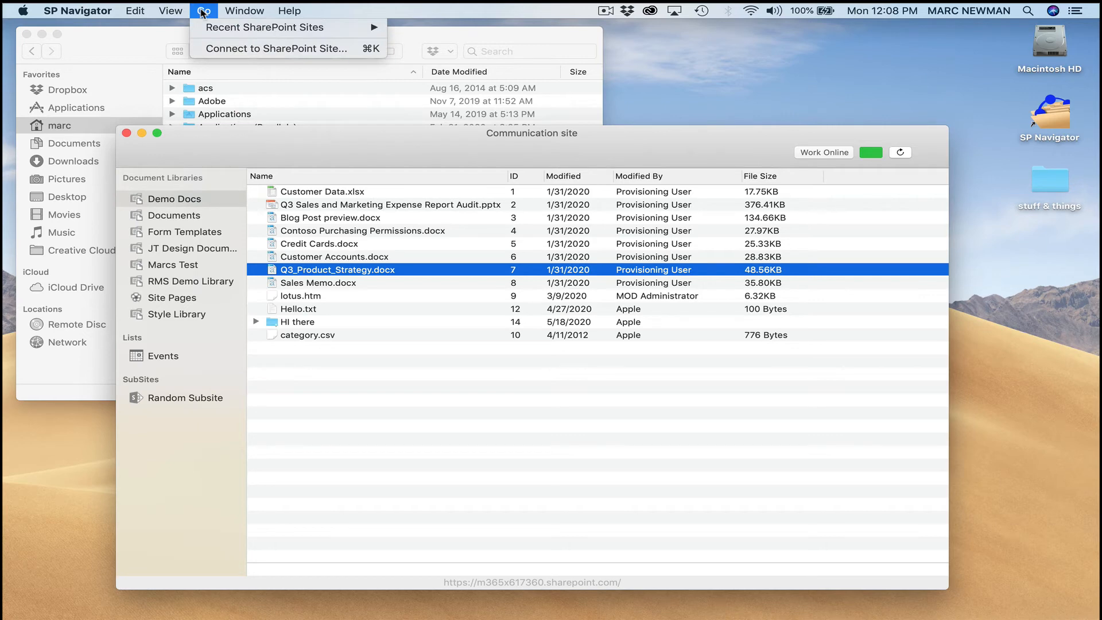
left_click(150, 48)
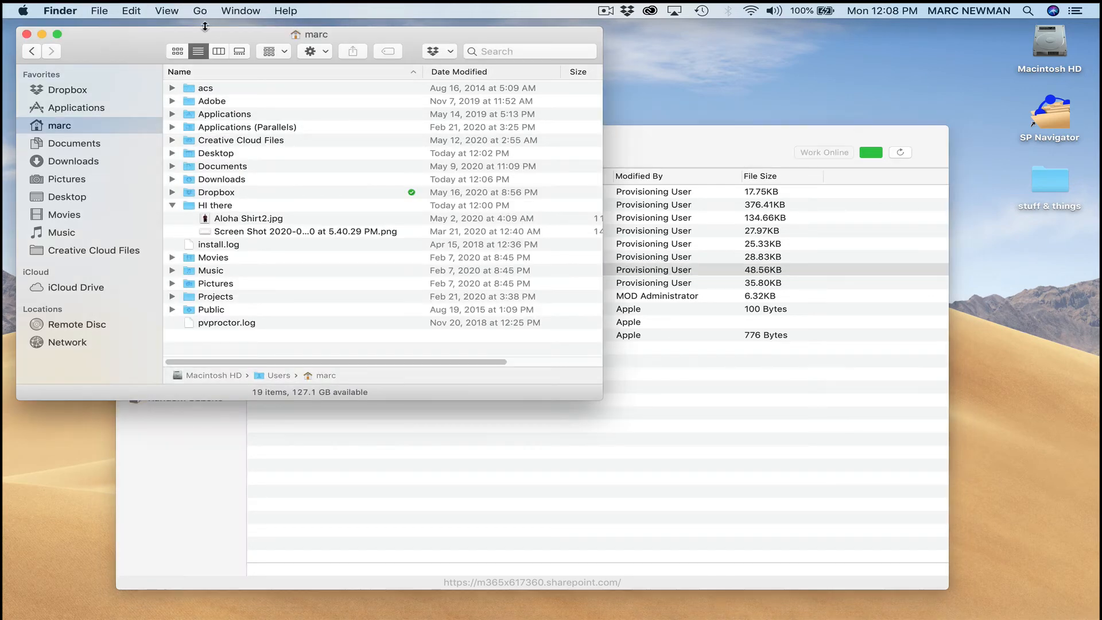
left_click(198, 11)
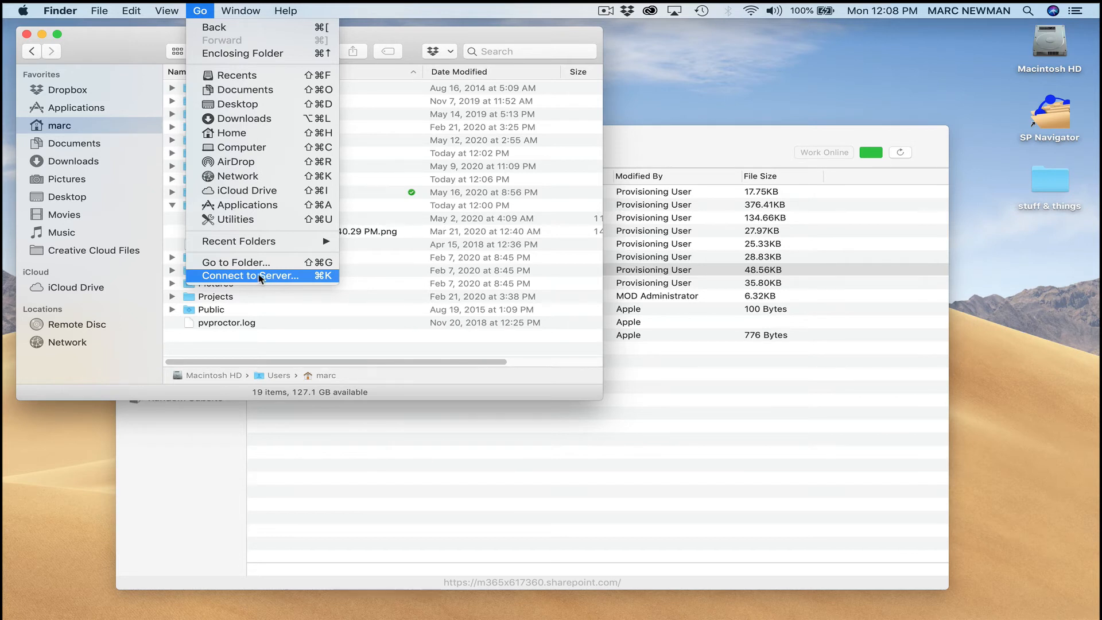
left_click(635, 144)
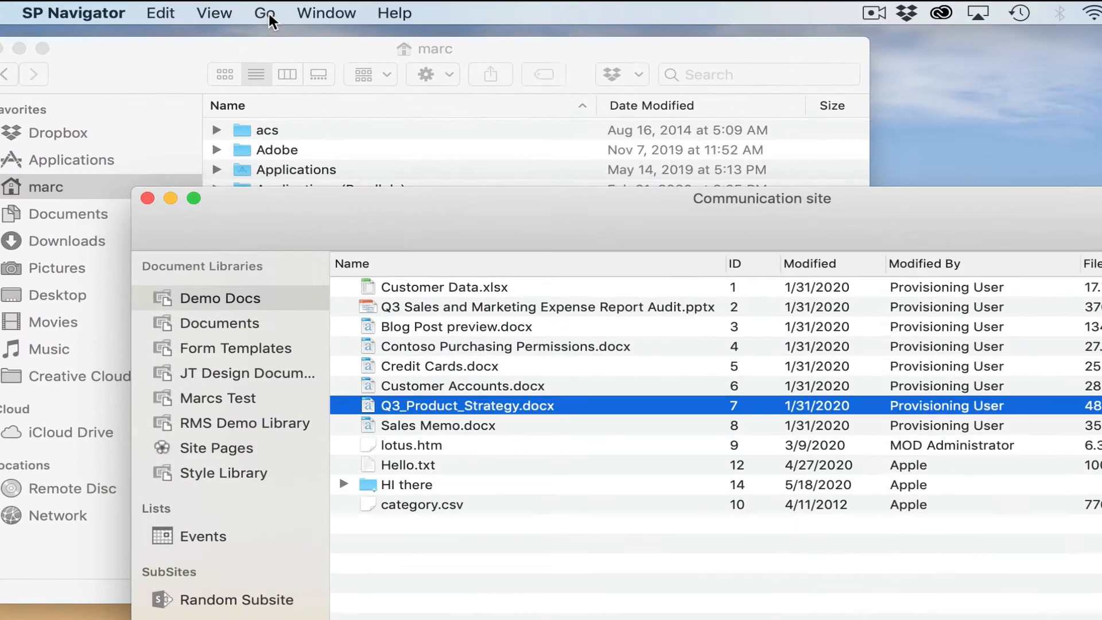
left_click(205, 11)
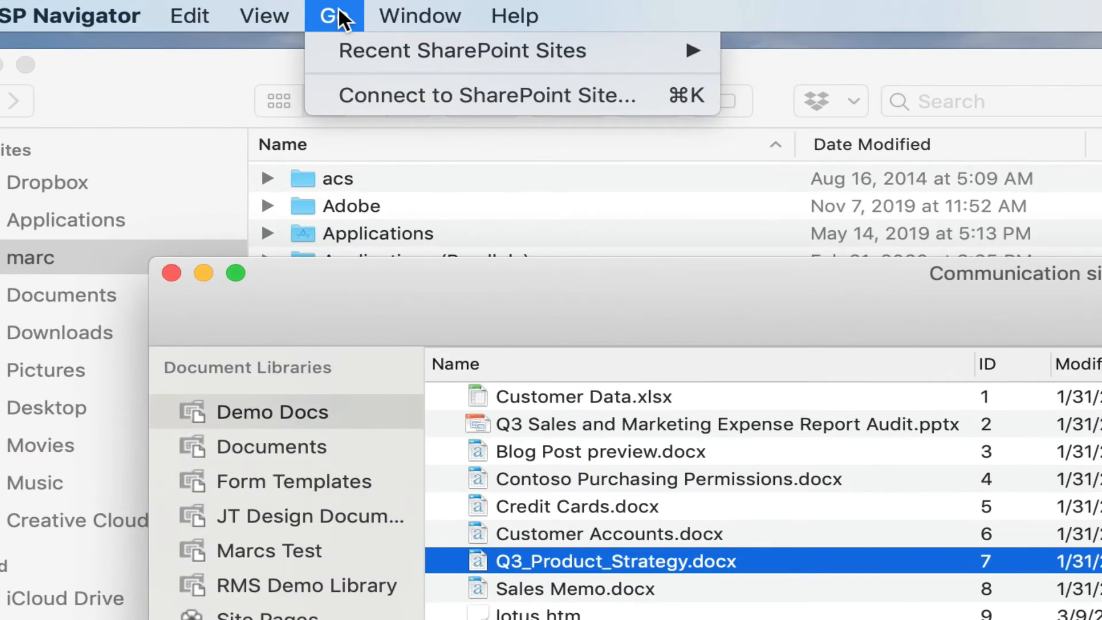
Step: Open the SharePoint site via Web Login from Go > Connect to SharePoint Site, keeping Saved Login Credentials on
left_click(379, 97)
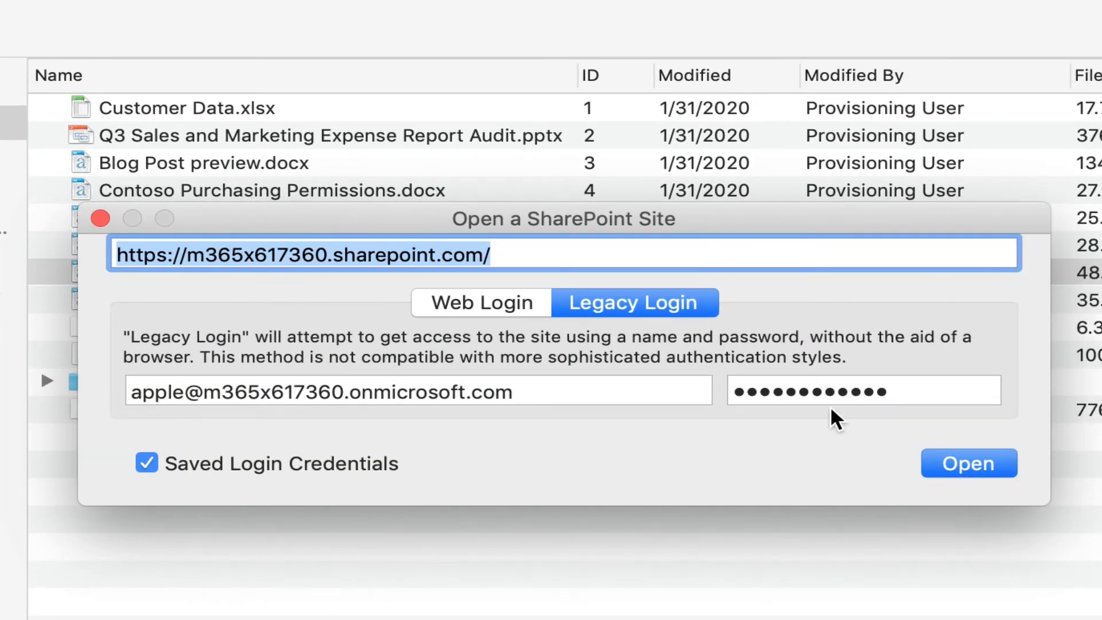
left_click(486, 314)
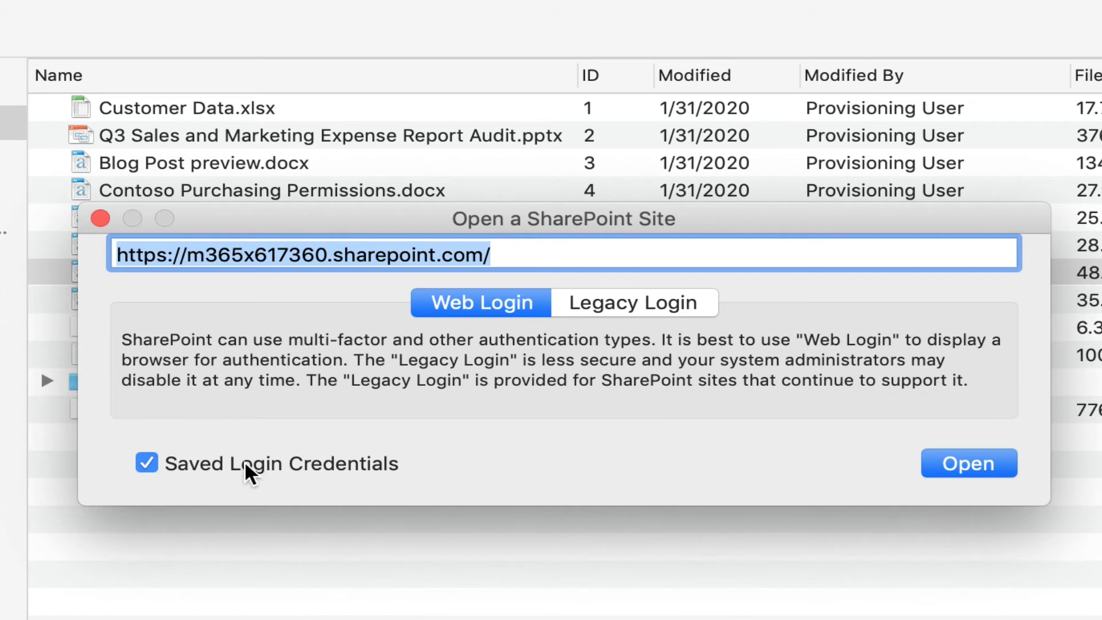
left_click(146, 464)
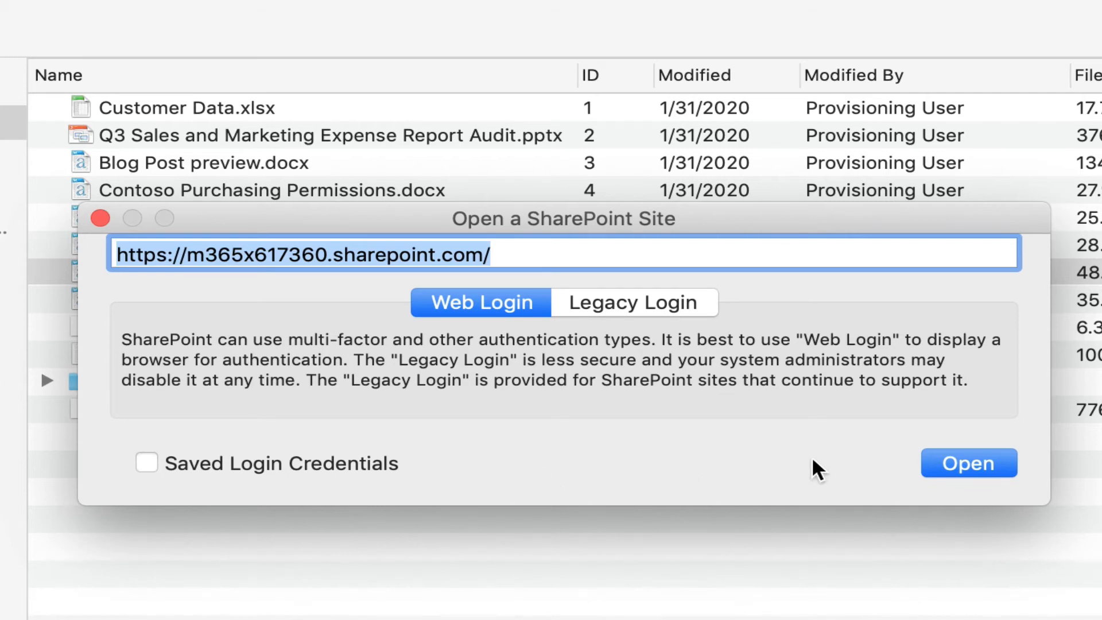
left_click(370, 466)
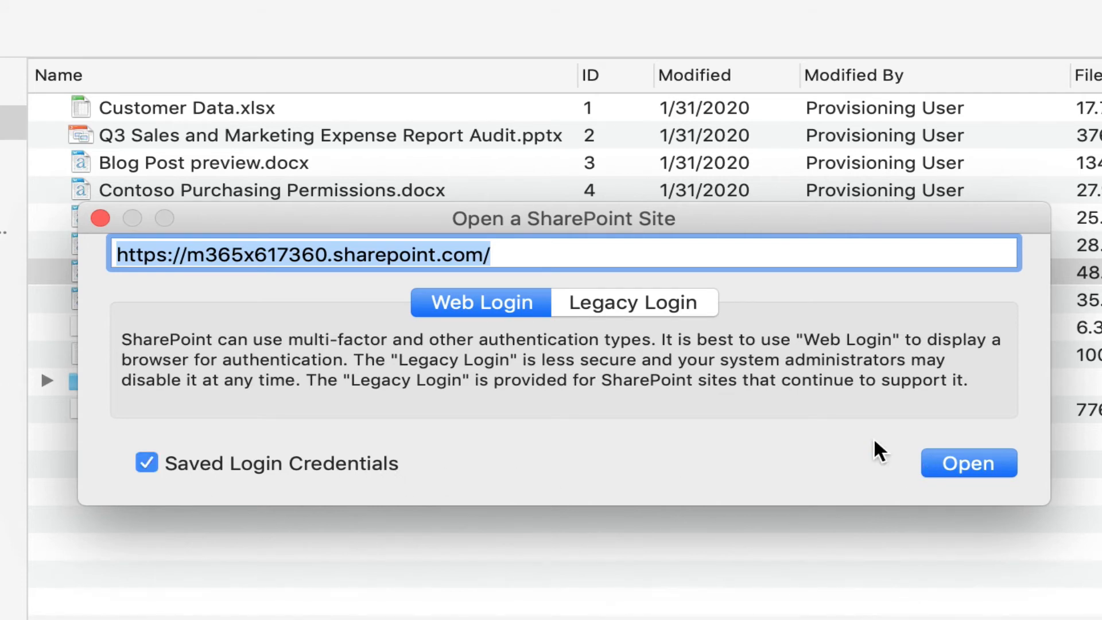
left_click(963, 472)
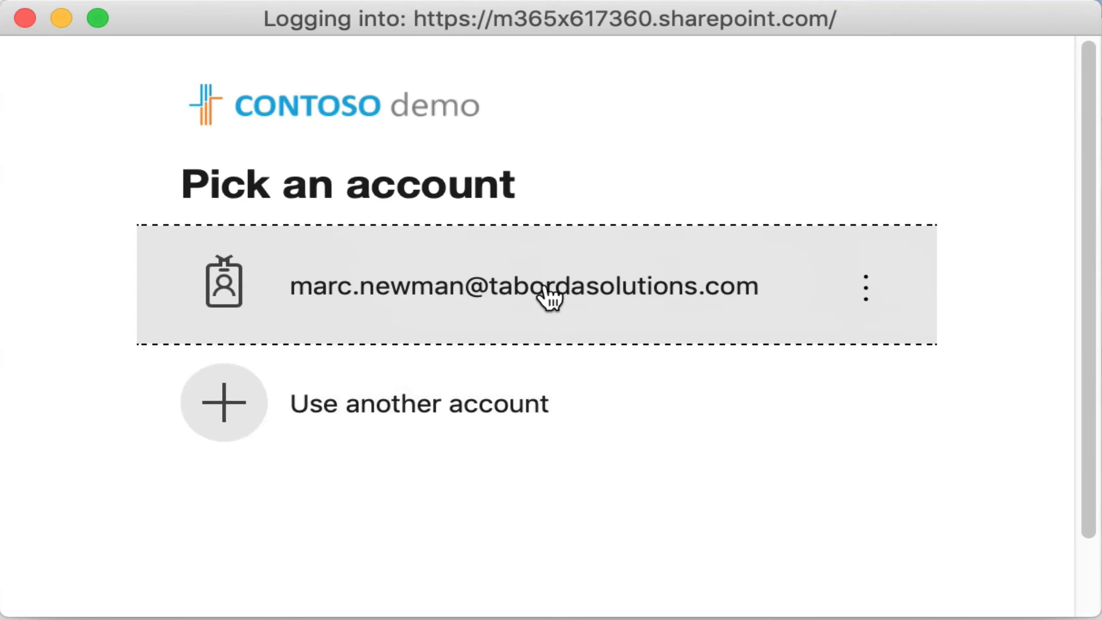
Step: Sign in with another account using the admin e-mail and pasted password, answering No to staying signed in
left_click(492, 422)
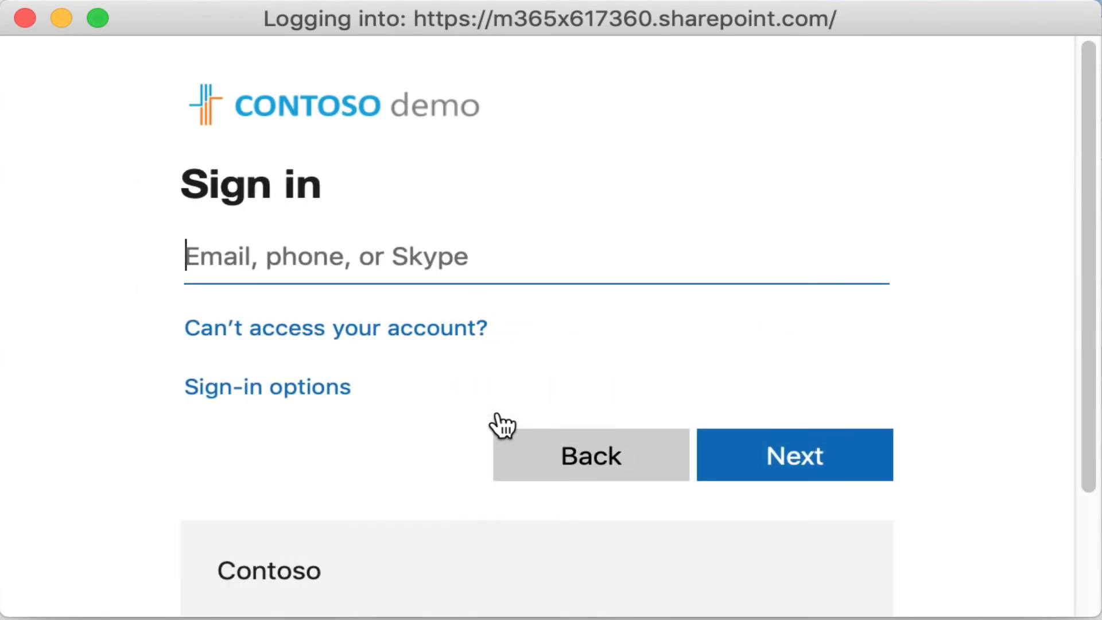
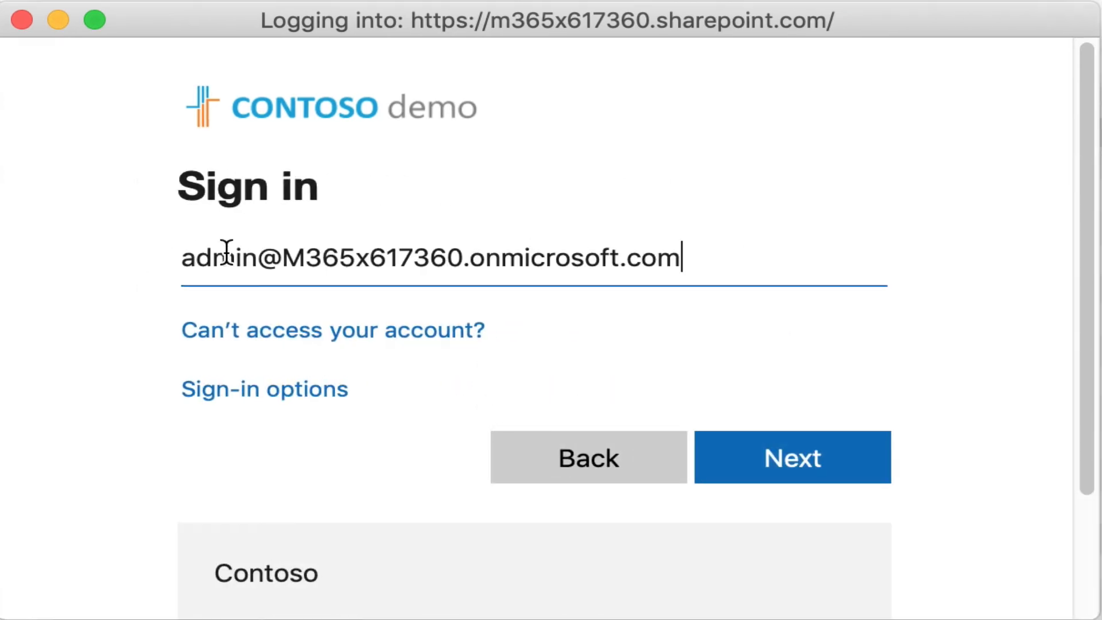
left_click(807, 466)
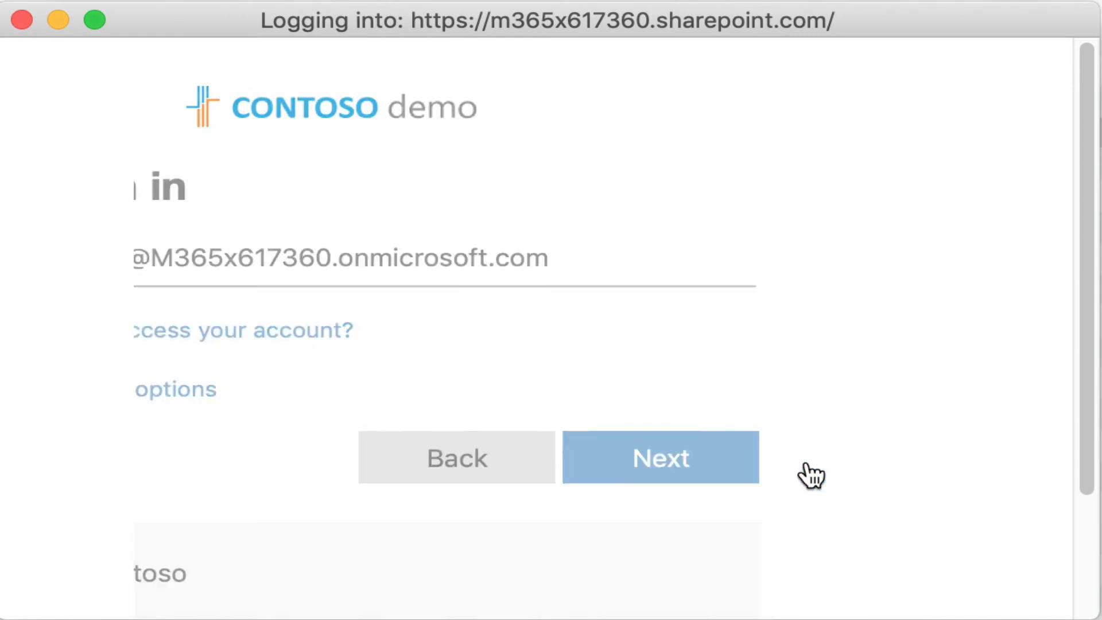
key("super+v")
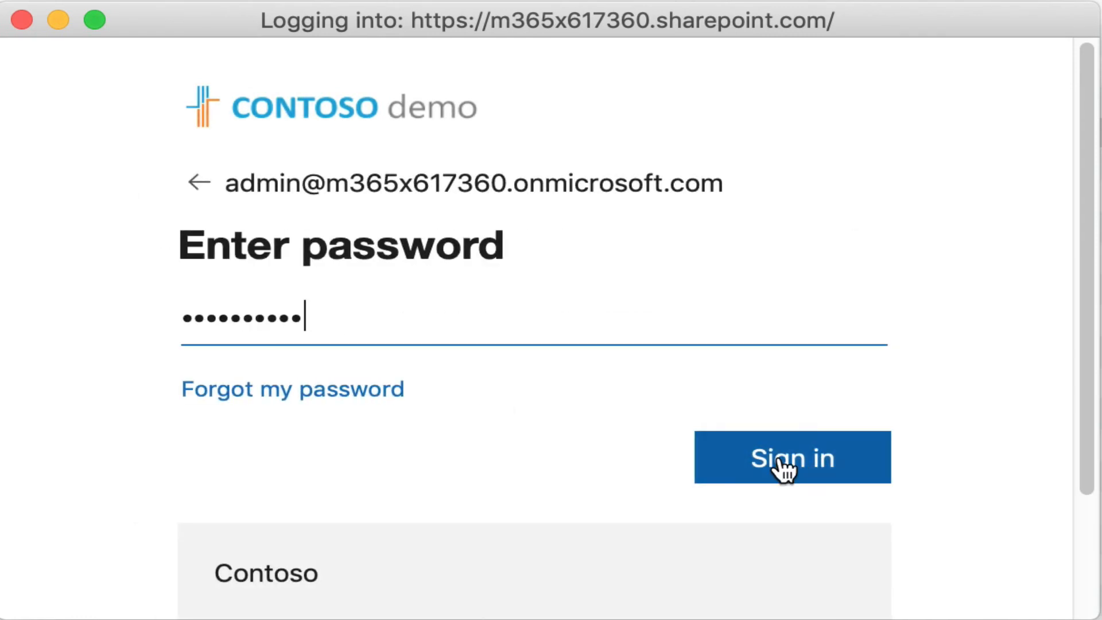
left_click(781, 468)
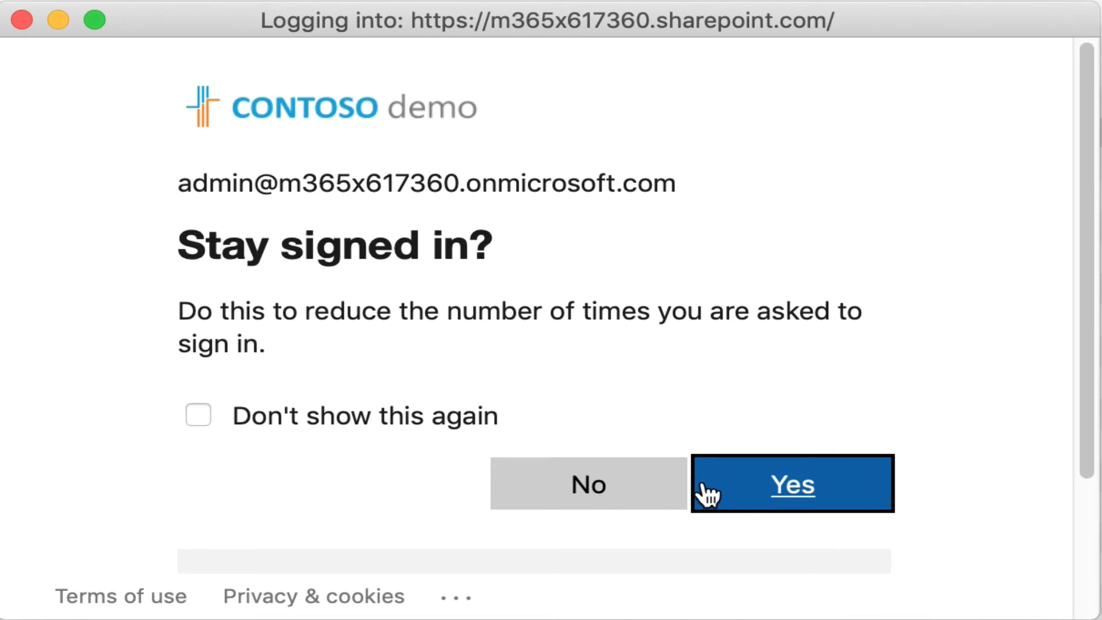
left_click(574, 485)
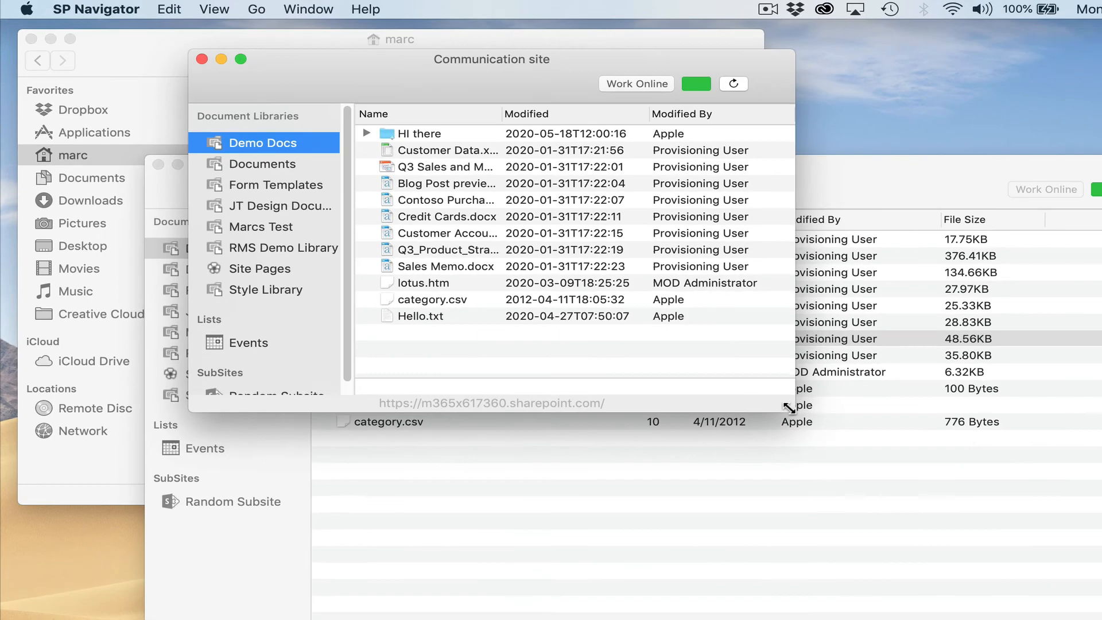
Step: Drag the Communication site window larger and expand the HI there folder in Demo Docs
left_click_drag(1043, 541, 705, 386)
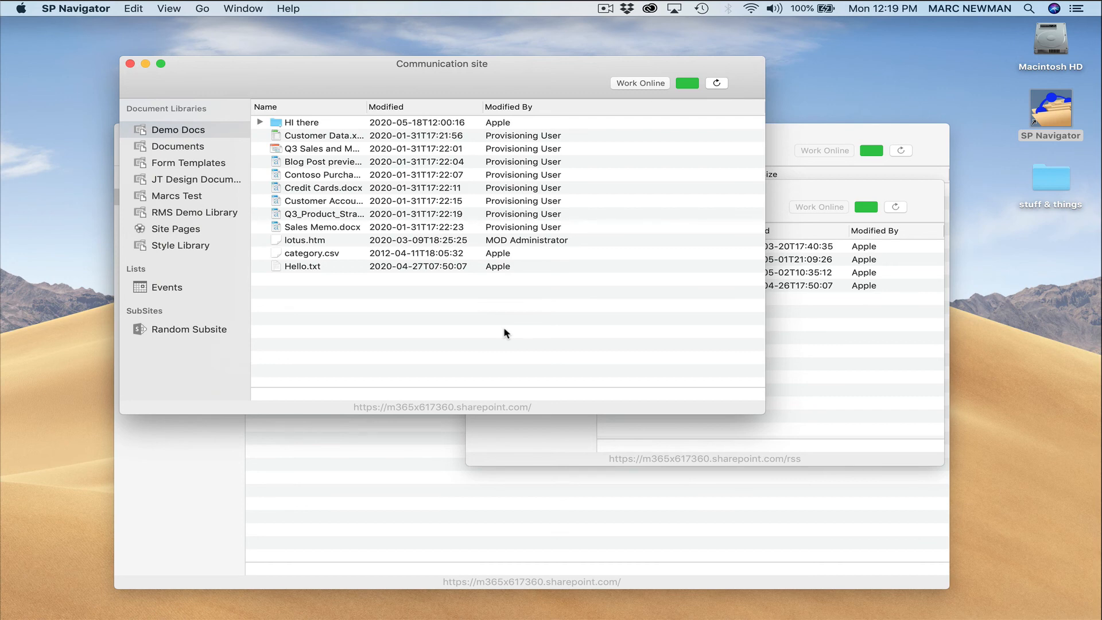
left_click(260, 123)
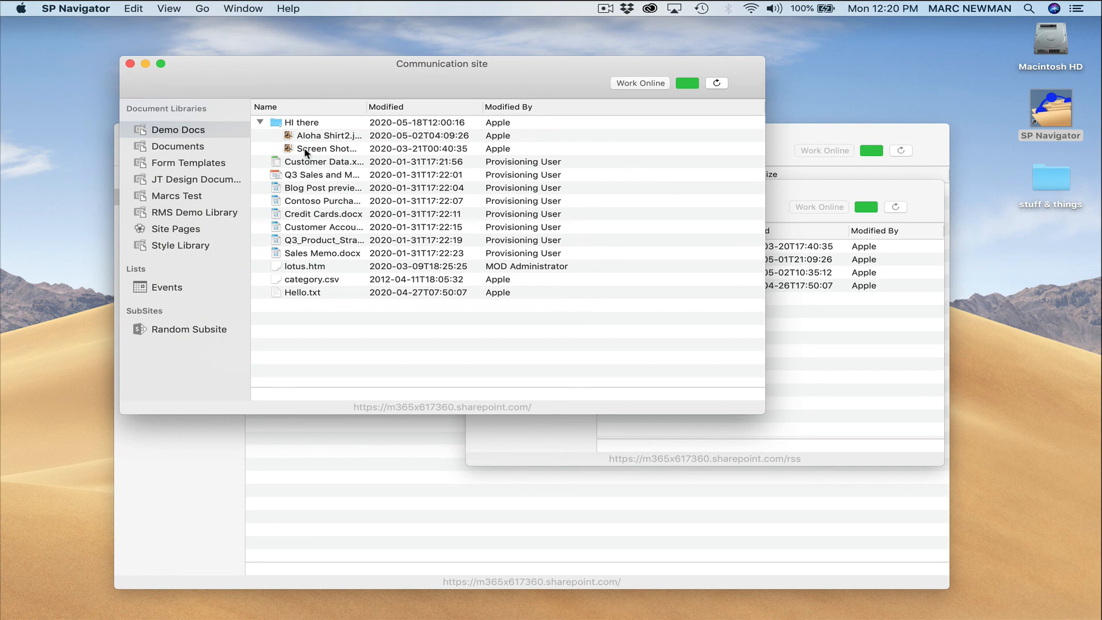
Step: In Safari, load sharepointnavigator.com by typing 'share' in the address bar to autocomplete it
mouse_move(261, 615)
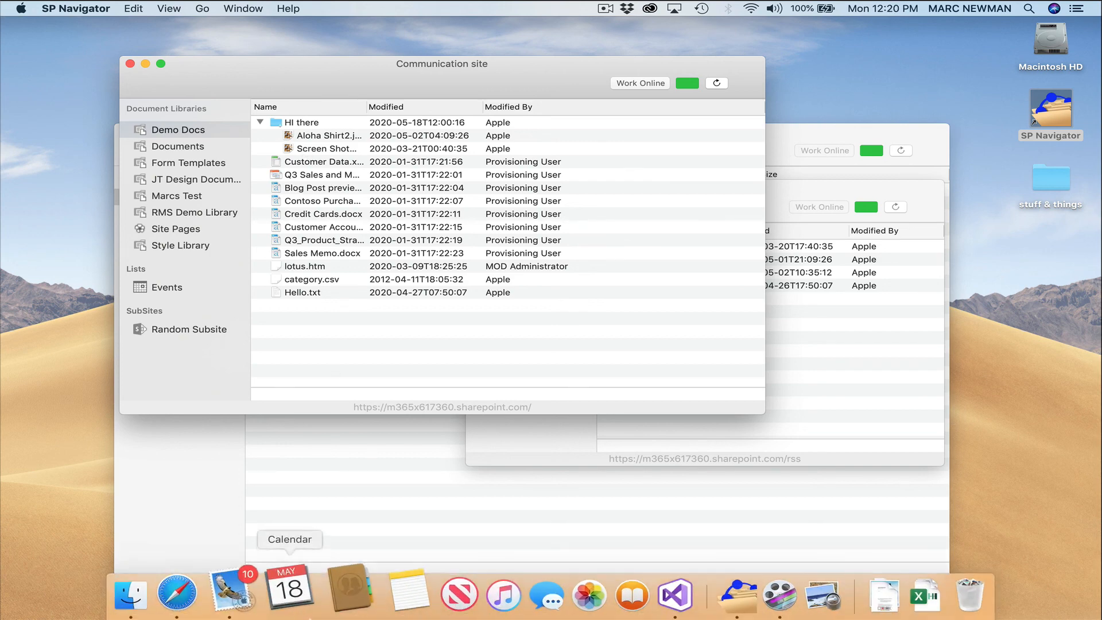
left_click(189, 591)
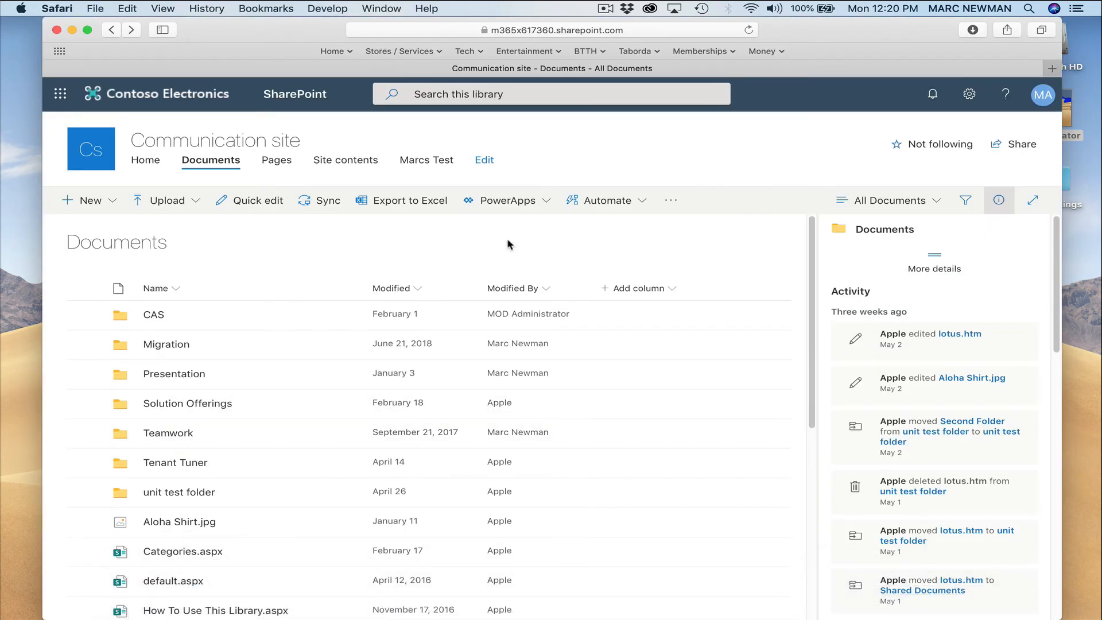
left_click(639, 32)
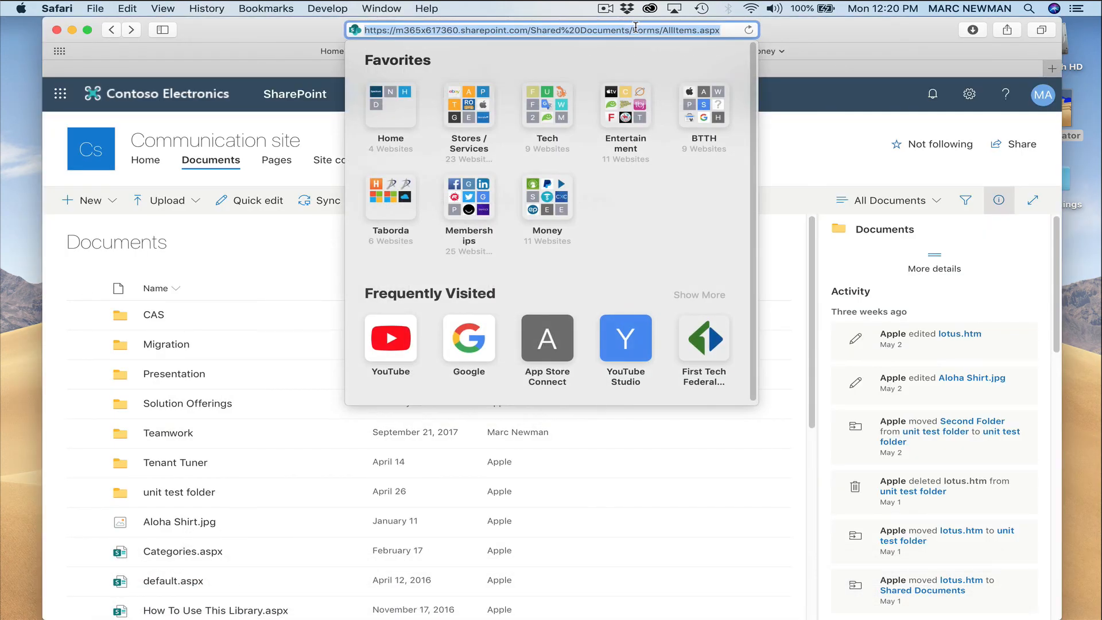
type("share")
key("Return")
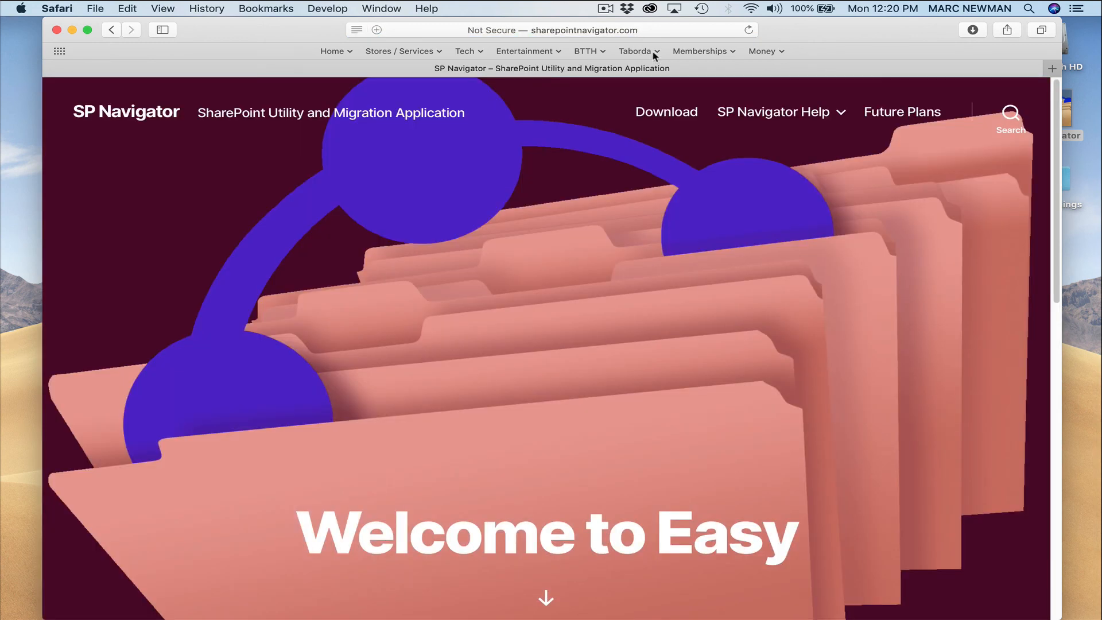
Step: Open the Future Plans and Known Issues page and scroll down through the article
mouse_move(761, 111)
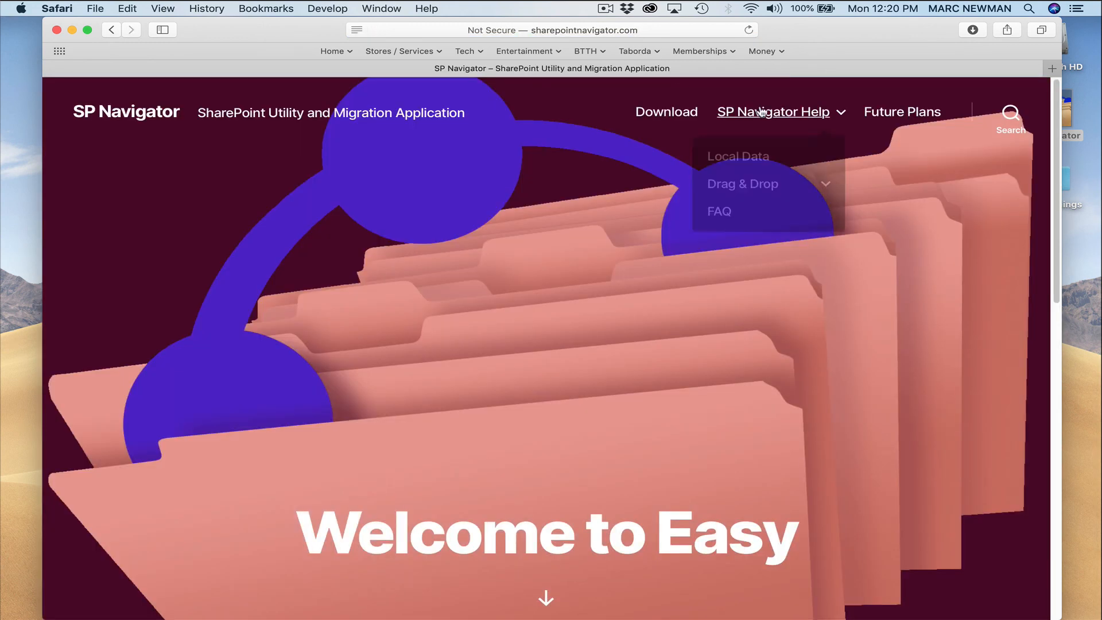
left_click(886, 114)
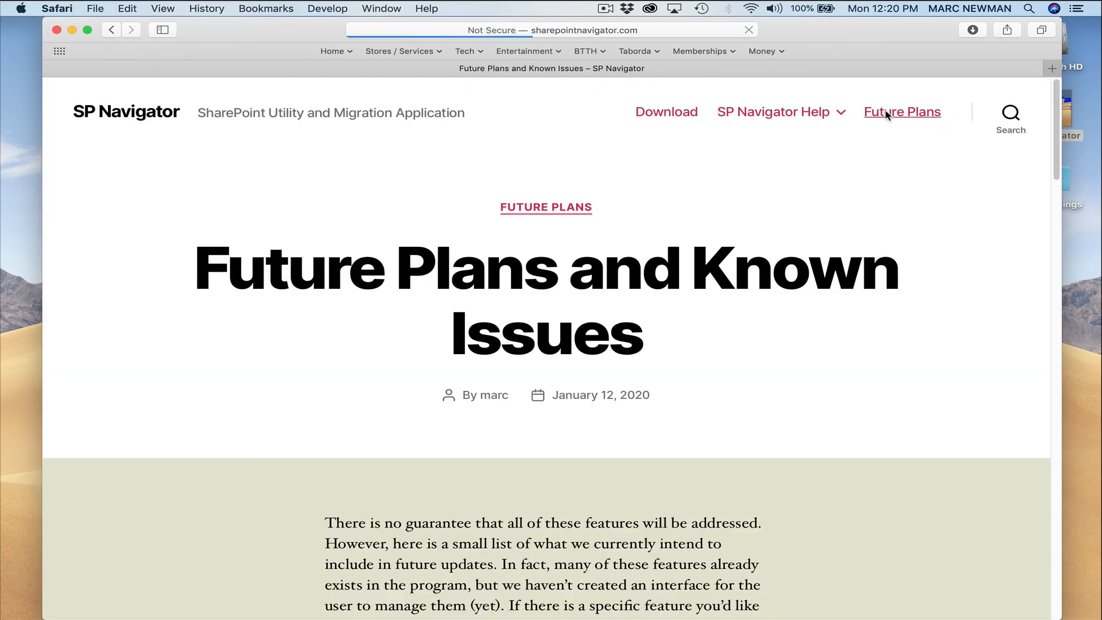
scroll(787, 223, "down", 20)
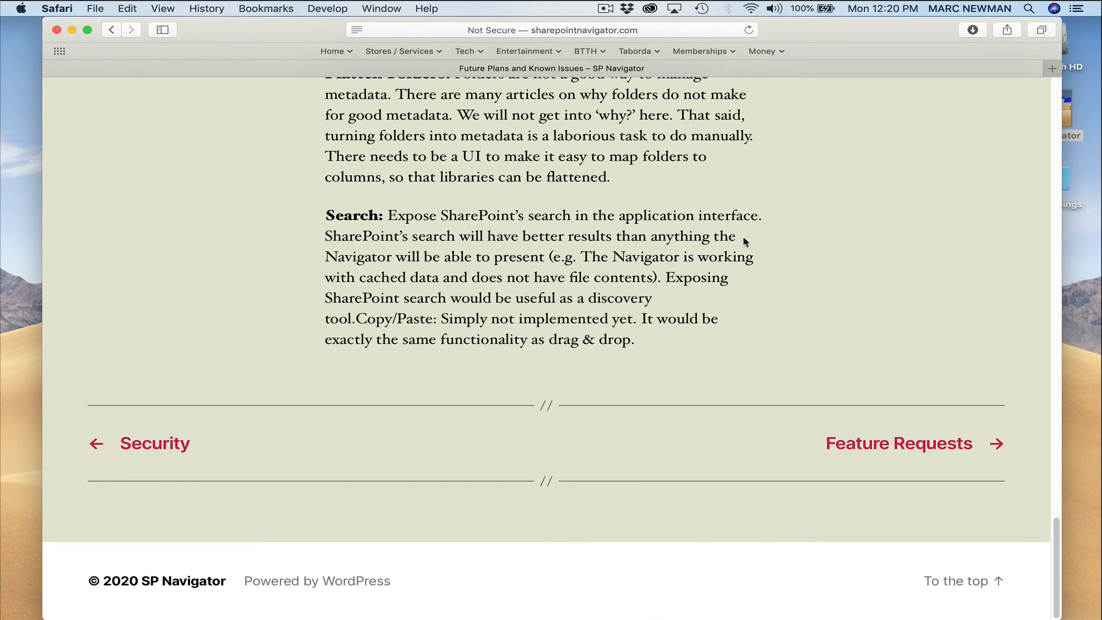
Step: Follow the Feature Requests link and scroll through that page
left_click(846, 448)
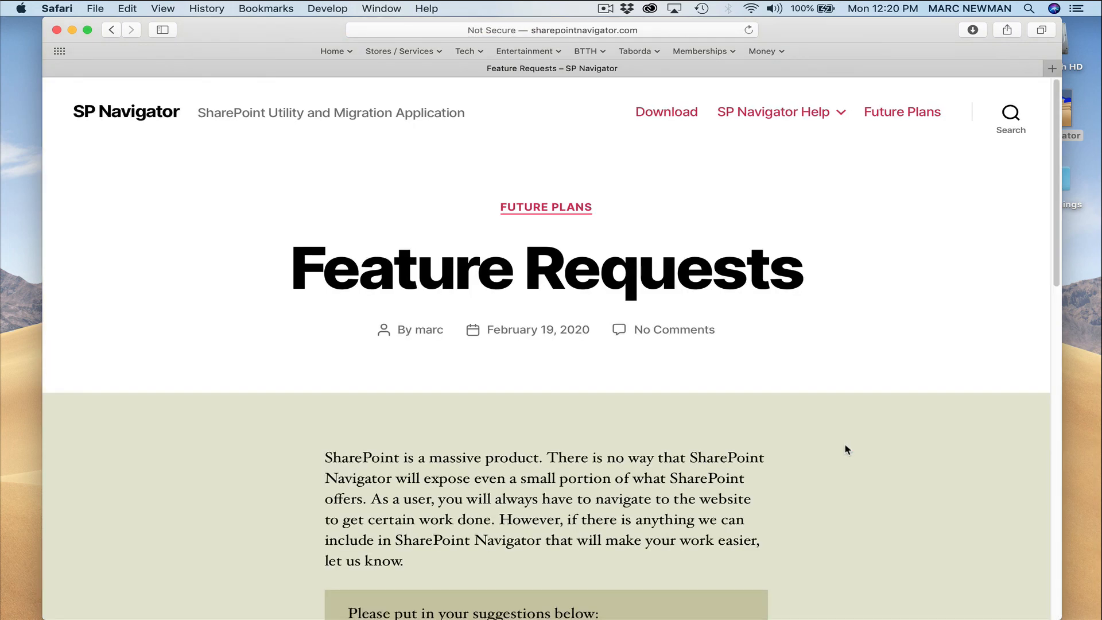
scroll(842, 411, "down", 3)
scroll(842, 412, "up", 3)
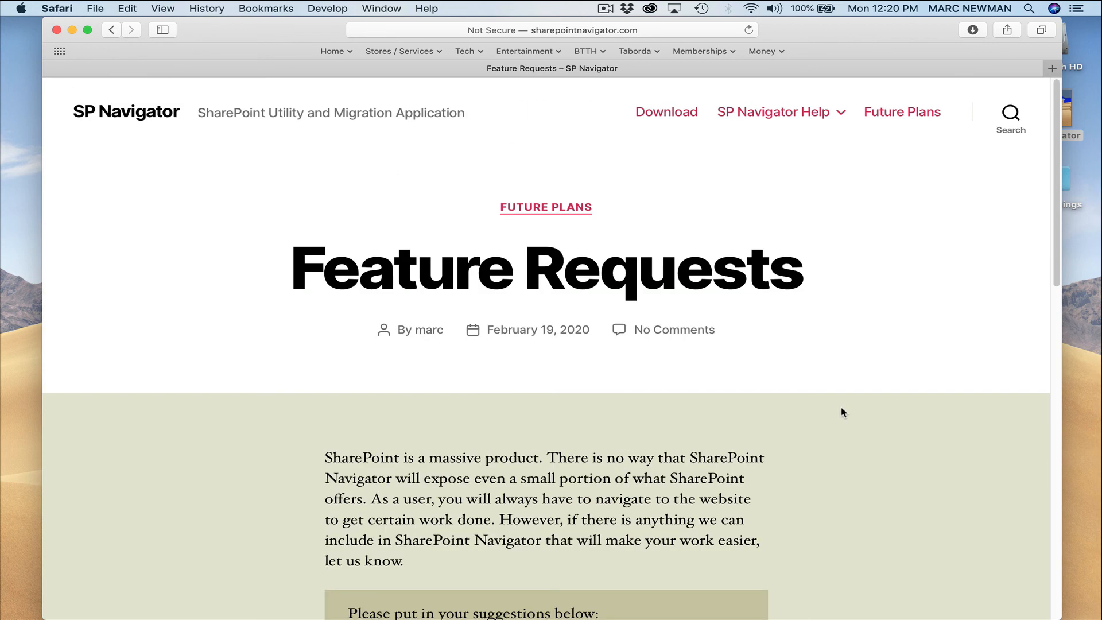